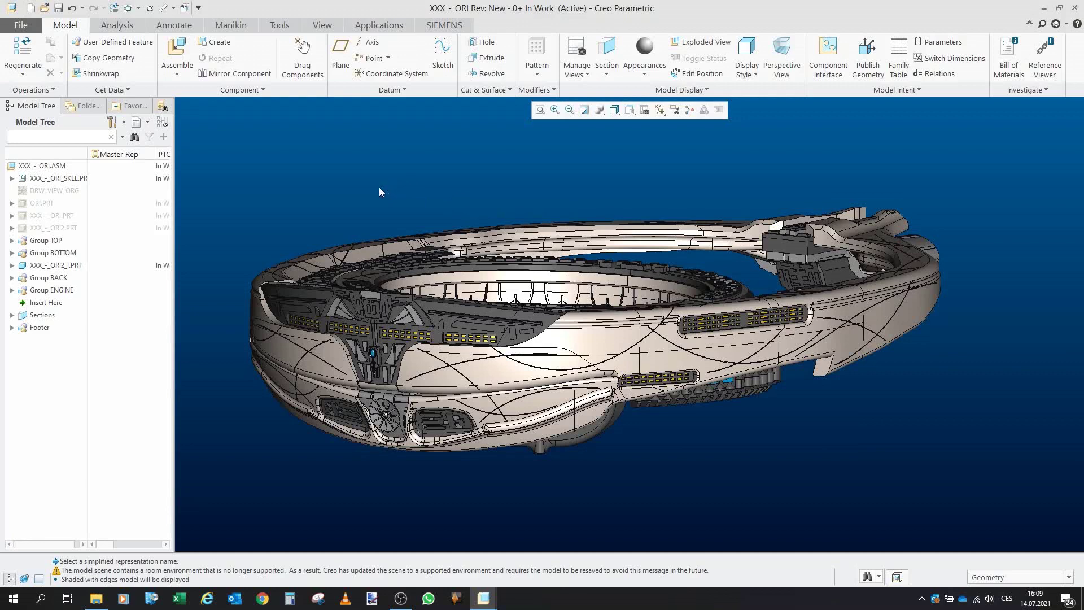
# - Hide XXX_-_ORI2_I.PRT and the BACK, ENGINE and TOP groups so only Group BOTTOM is displayed
pyautogui.click(45, 241)
pyautogui.moveTo(314, 226); pyautogui.dragTo(293, 239)
pyautogui.scroll(4, 299, 238)
pyautogui.click(268, 205)
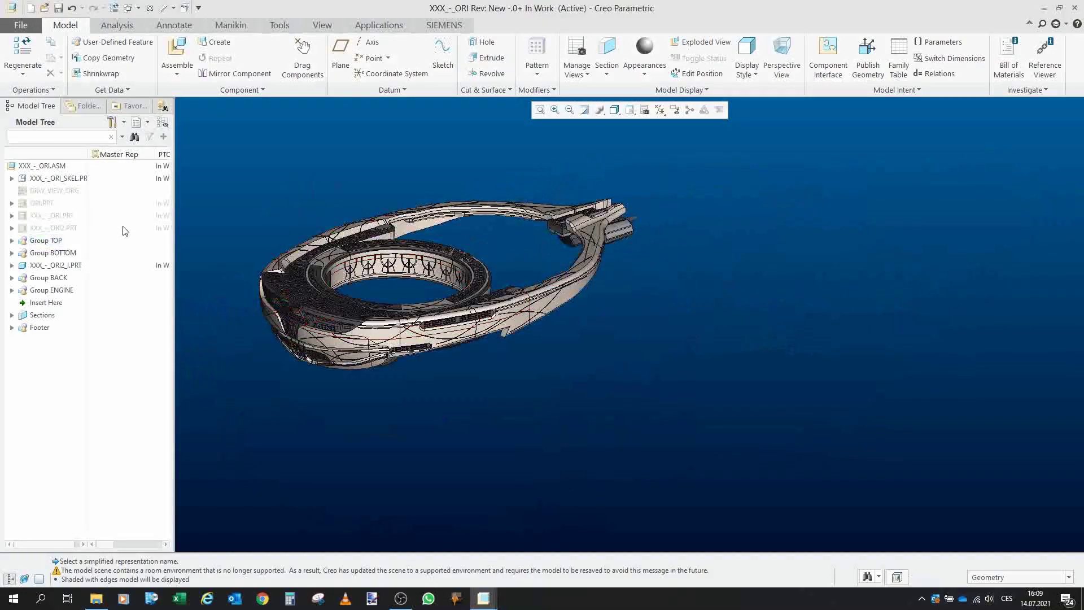
pyautogui.scroll(3, 206, 199)
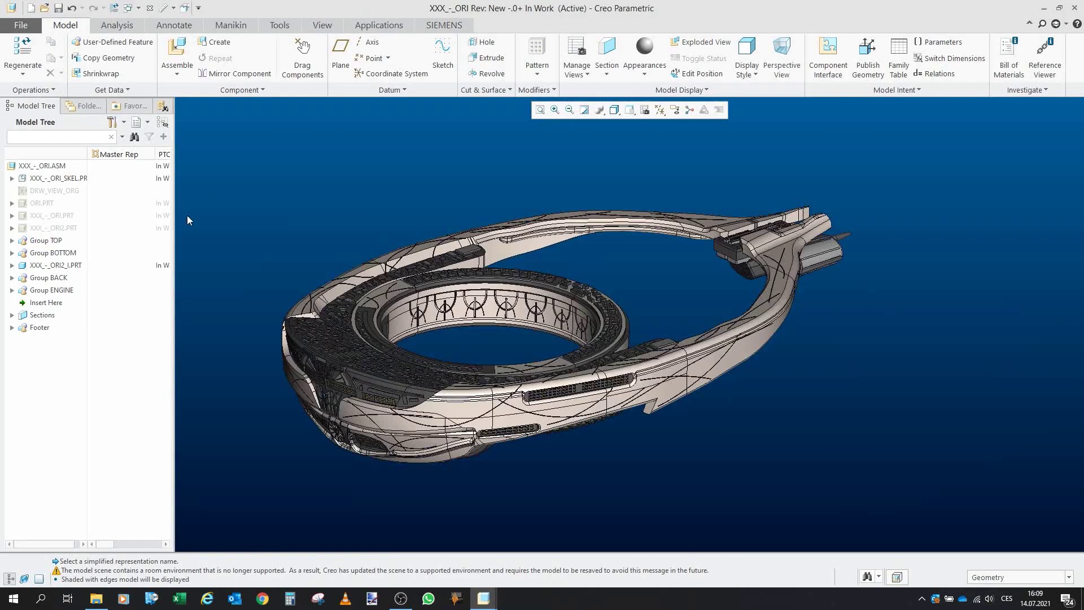
pyautogui.click(66, 254)
pyautogui.click(61, 267)
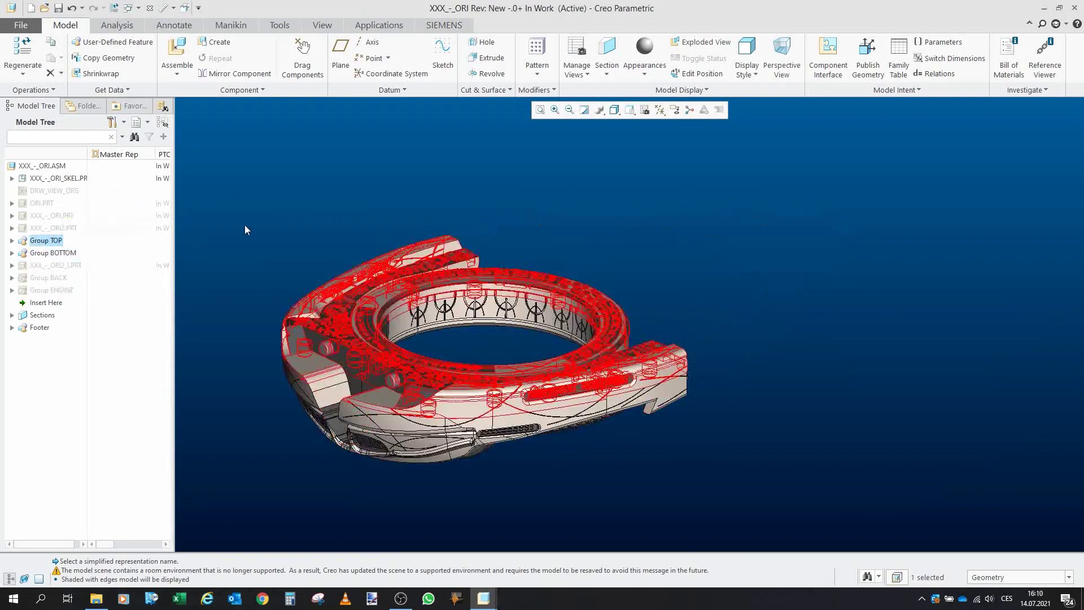
pyautogui.click(57, 241)
pyautogui.click(77, 205)
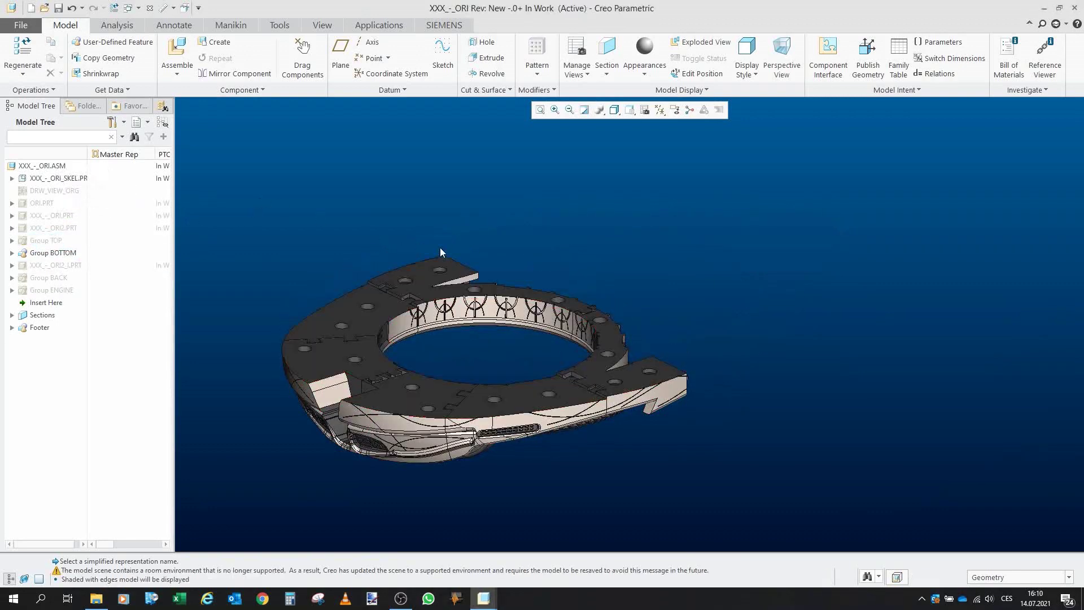
# - Inspect the underside of the bottom section and expand Group BOTTOM to list its component parts
pyautogui.moveTo(440, 252); pyautogui.dragTo(418, 175)
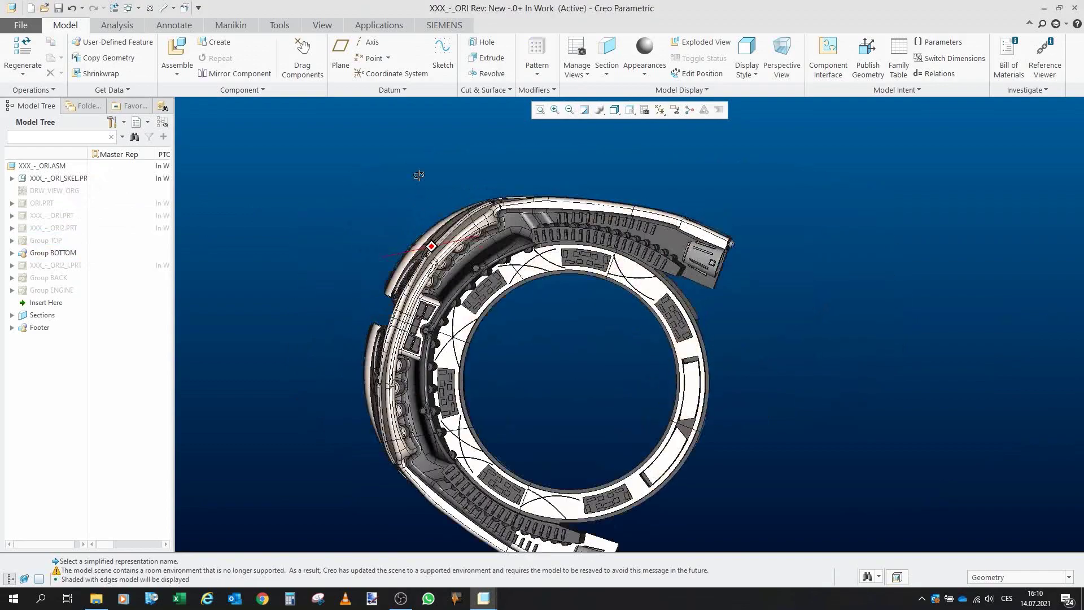
pyautogui.scroll(4, 452, 232)
pyautogui.moveTo(454, 230); pyautogui.dragTo(490, 267)
pyautogui.scroll(-7, 467, 221)
pyautogui.scroll(4, 473, 211)
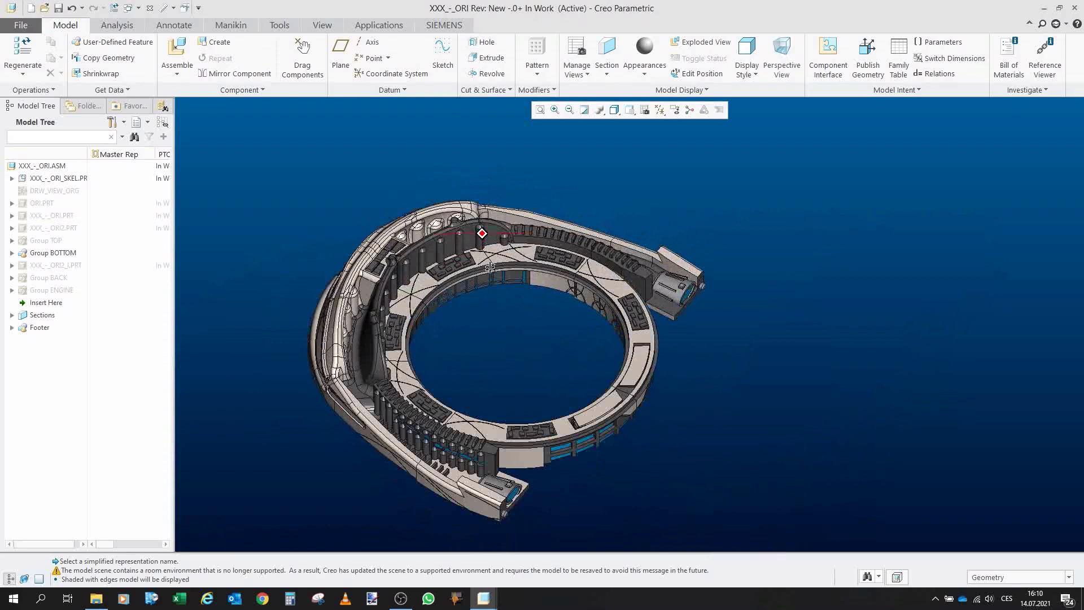
pyautogui.click(12, 253)
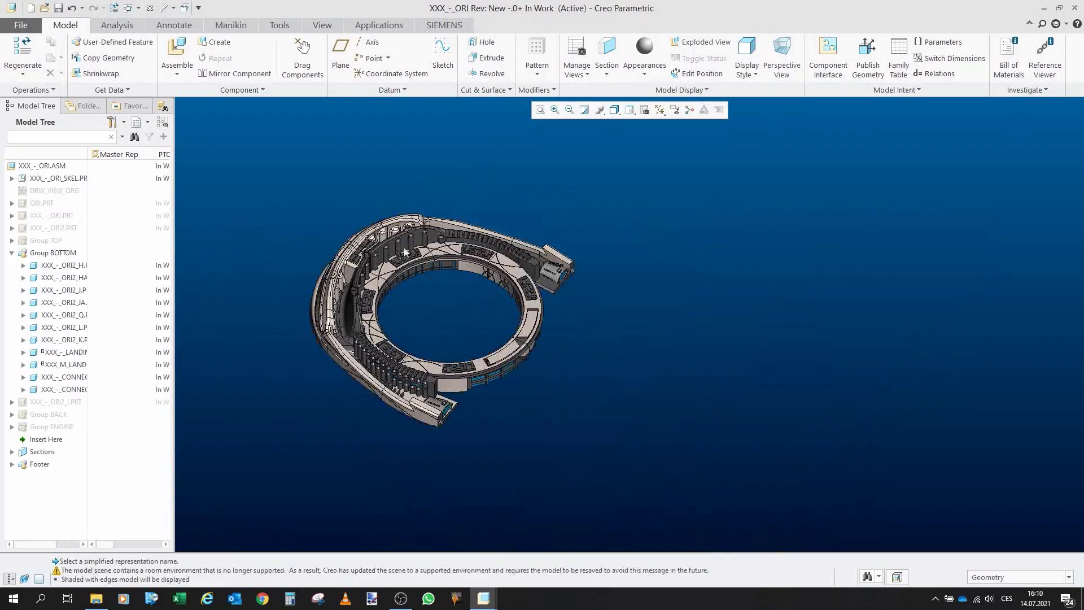
pyautogui.scroll(2, 311, 246)
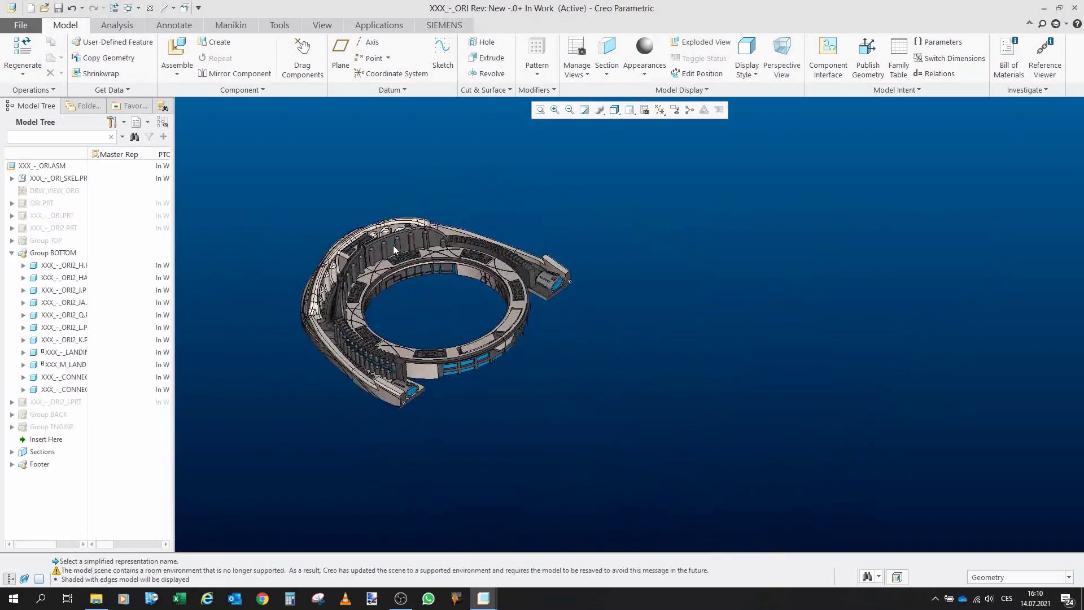
# - Highlight the ORI2_H, ORI2_HA, ORI2_J and ORI2_JA hull parts of Group BOTTOM one after another to identify their locations
pyautogui.click(64, 265)
pyautogui.moveTo(283, 345); pyautogui.dragTo(385, 275)
pyautogui.scroll(-3, 309, 287)
pyautogui.scroll(2, 385, 275)
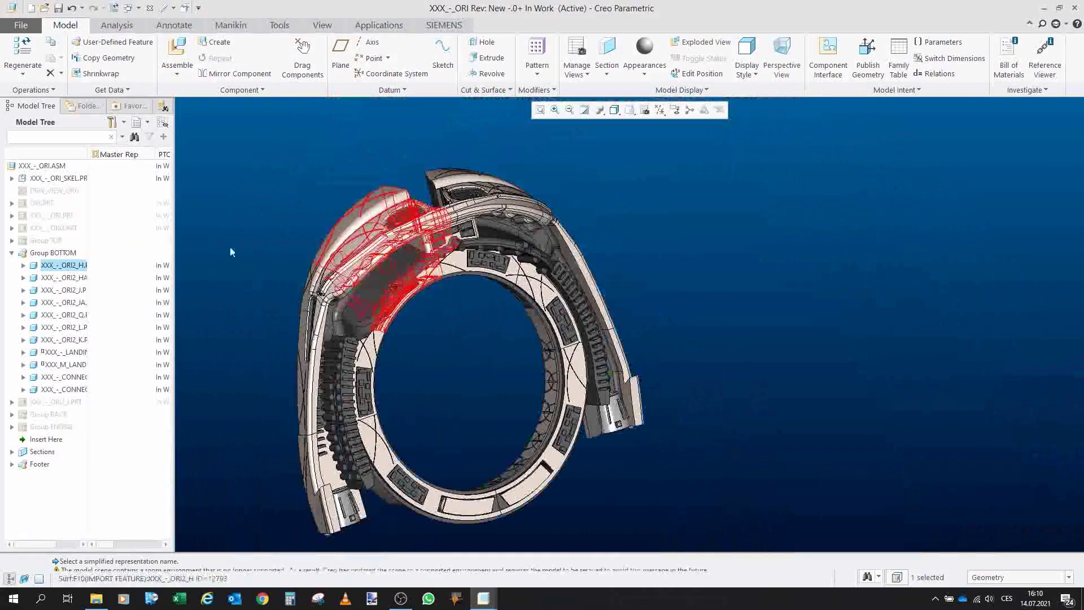
pyautogui.click(64, 277)
pyautogui.scroll(-5, 312, 317)
pyautogui.scroll(5, 312, 317)
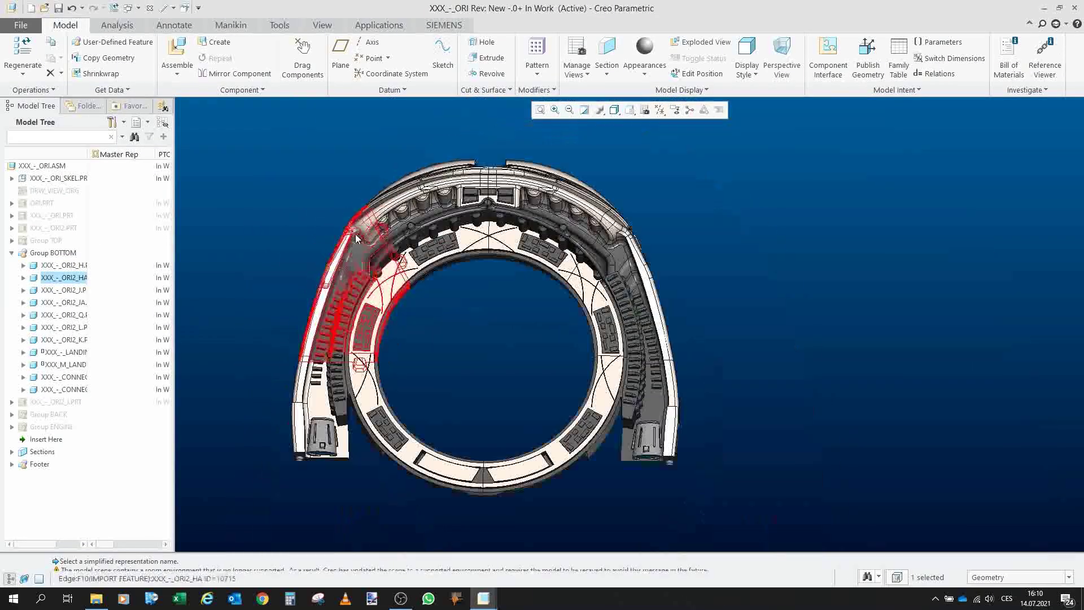
pyautogui.moveTo(412, 382); pyautogui.dragTo(379, 338)
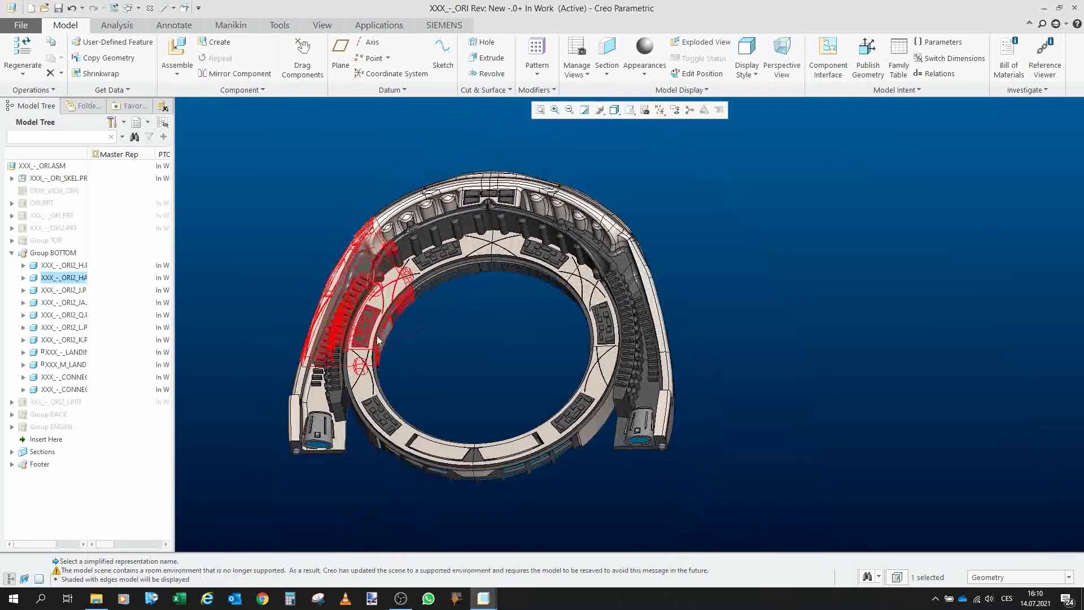
pyautogui.click(77, 291)
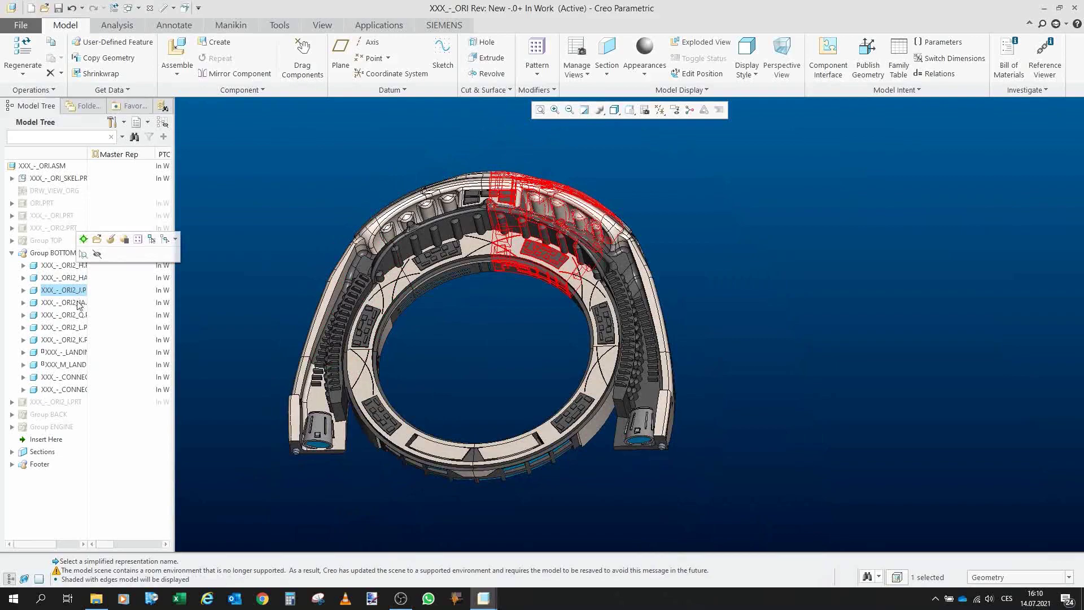
pyautogui.click(78, 303)
# - Highlight the ORI2_Q part and examine its window inserts on the side of the hull up close
pyautogui.click(72, 314)
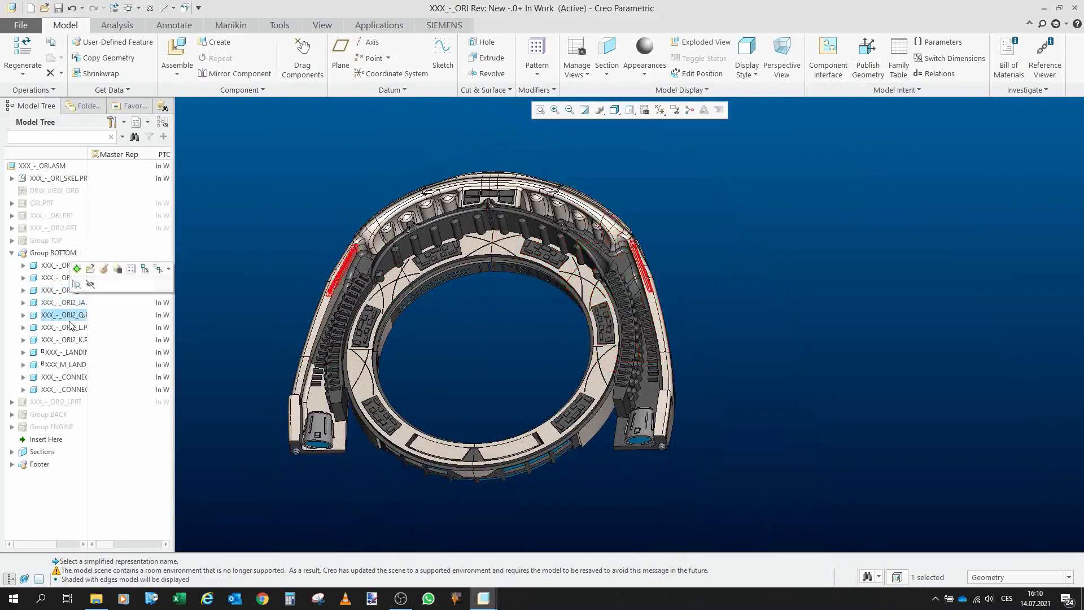
pyautogui.moveTo(361, 317); pyautogui.dragTo(393, 292)
pyautogui.scroll(5, 346, 248)
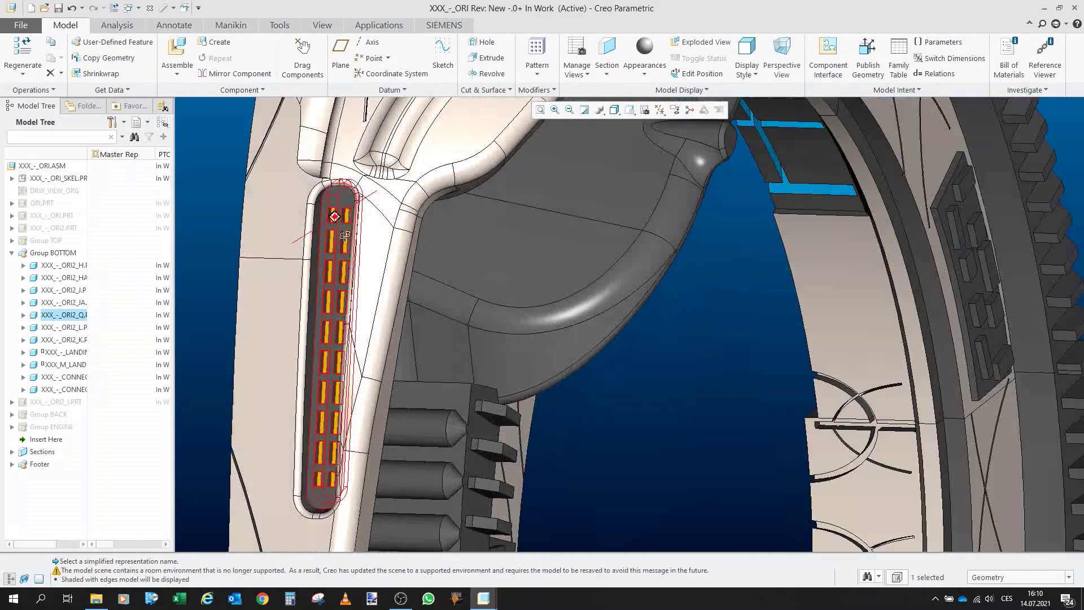
pyautogui.scroll(-3, 346, 247)
pyautogui.moveTo(339, 242); pyautogui.dragTo(168, 235)
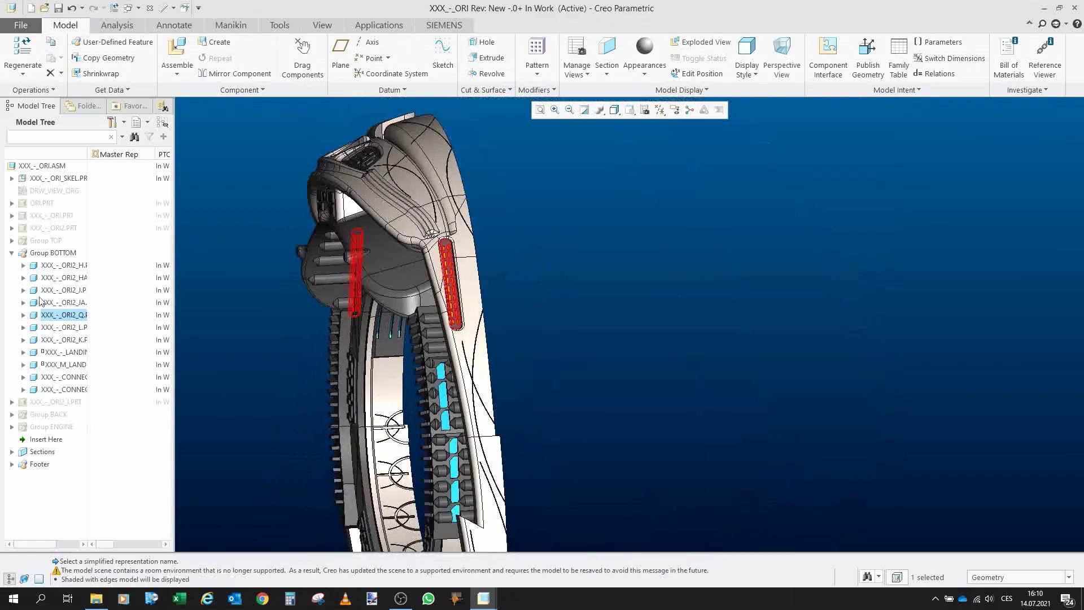
# - Highlight the rear ring parts ORI2_L and ORI2_K in turn to identify the two halves
pyautogui.click(73, 328)
pyautogui.moveTo(237, 328); pyautogui.dragTo(429, 356)
pyautogui.scroll(4, 429, 372)
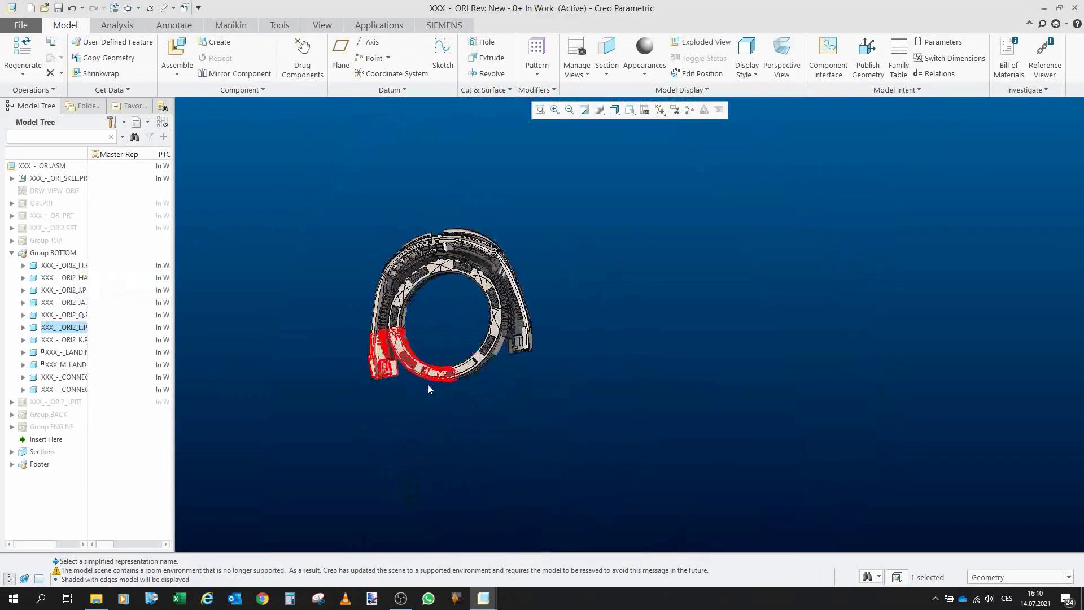
pyautogui.scroll(-5, 428, 361)
pyautogui.click(73, 340)
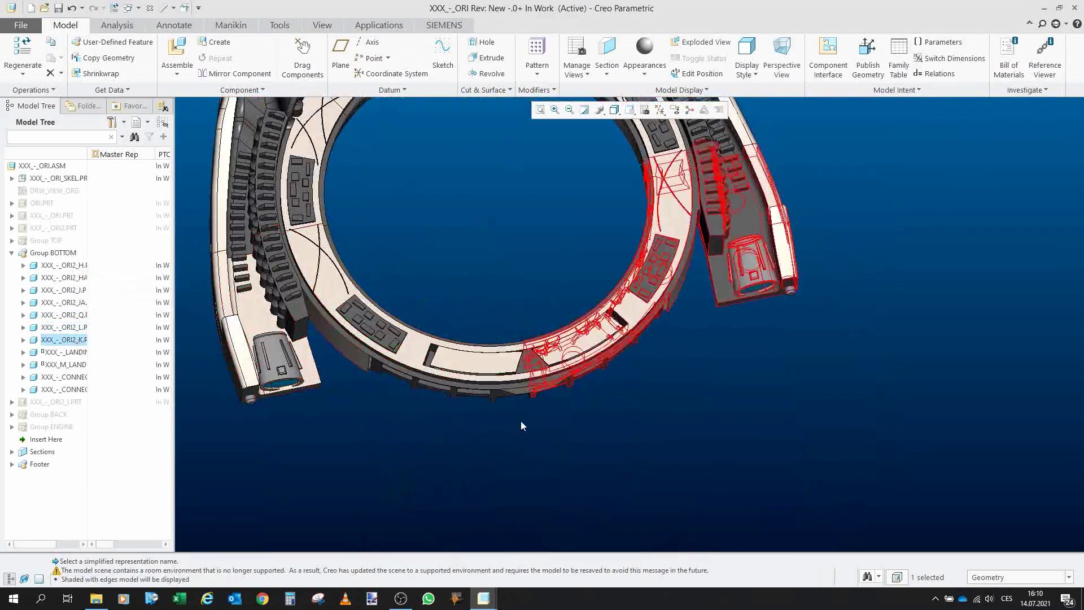
pyautogui.moveTo(587, 327); pyautogui.dragTo(587, 323)
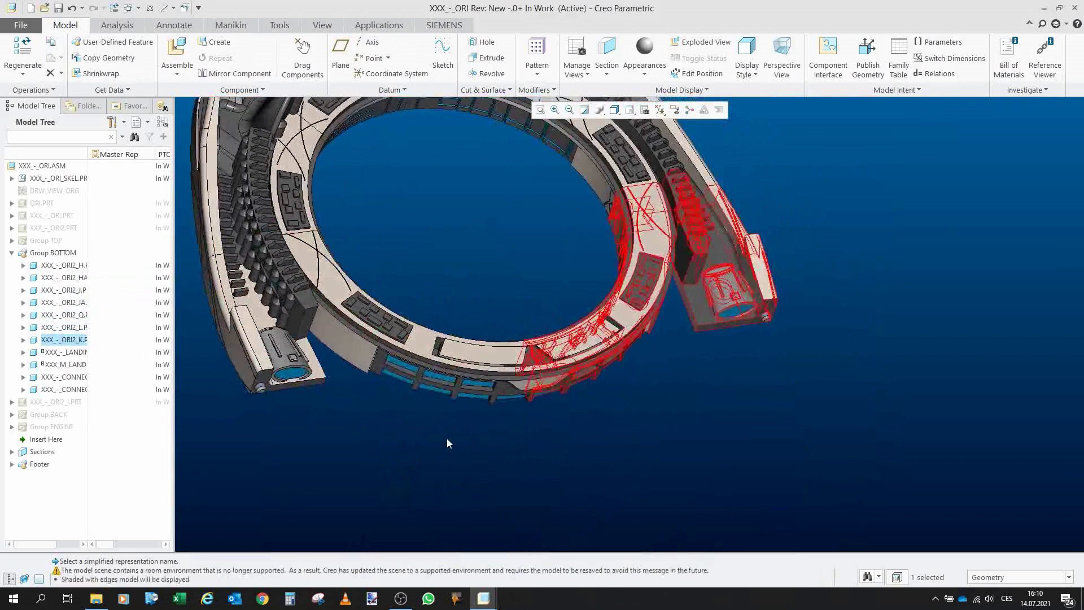
# - Highlight the XXX_M_LAND landing leg and the two connector parts in turn, then clear the selection
pyautogui.click(86, 364)
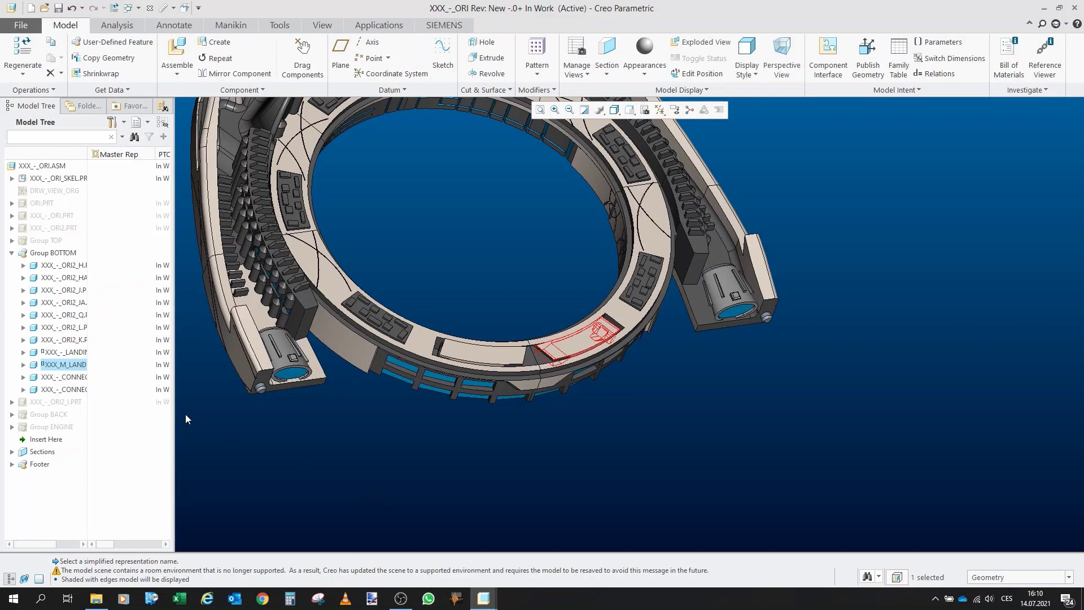
pyautogui.click(77, 377)
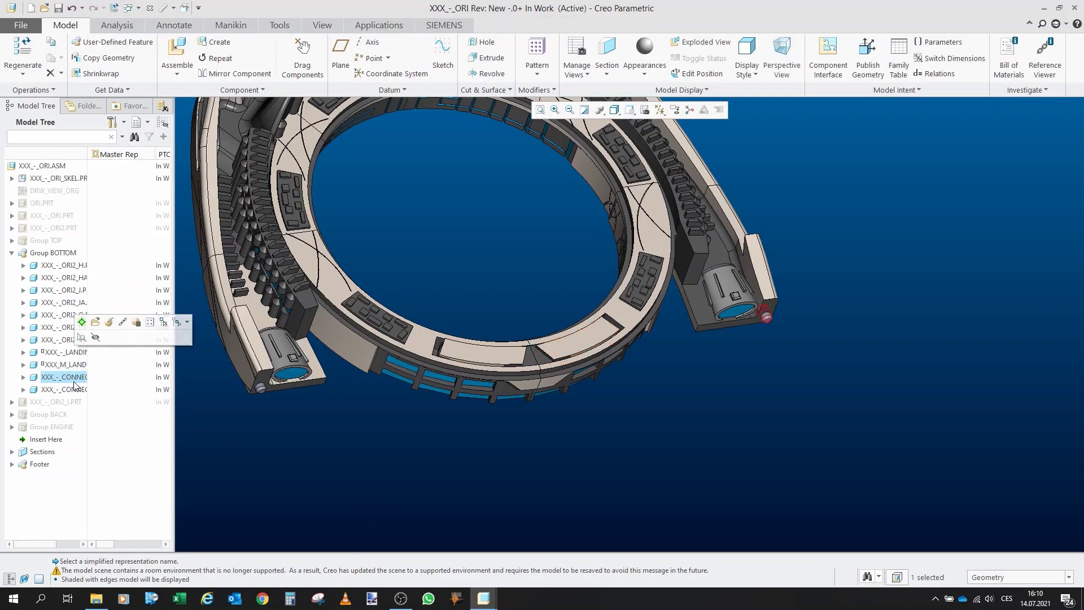
pyautogui.click(77, 389)
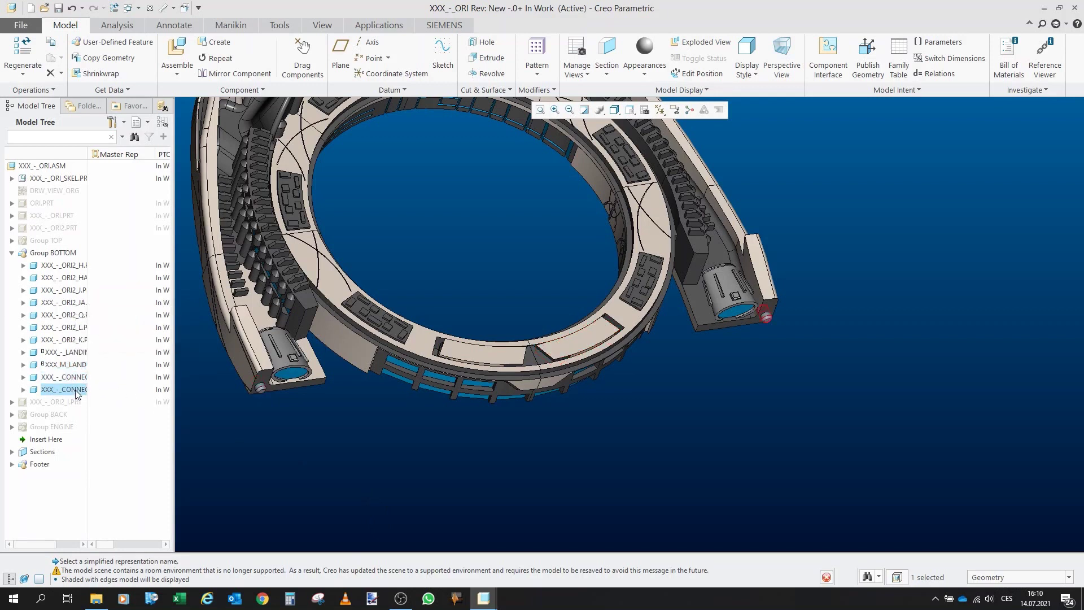
pyautogui.click(77, 378)
pyautogui.click(77, 389)
pyautogui.click(78, 377)
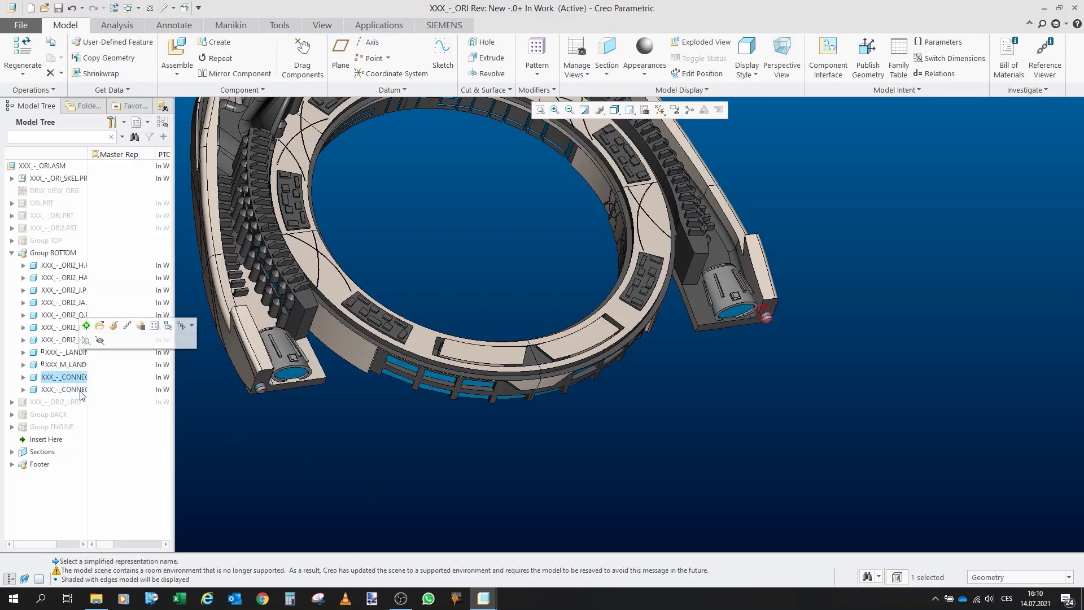
pyautogui.click(381, 473)
# - Examine the flat mating face of the bottom section, including its interlocking joints and round holes, from several angles
pyautogui.scroll(2, 351, 400)
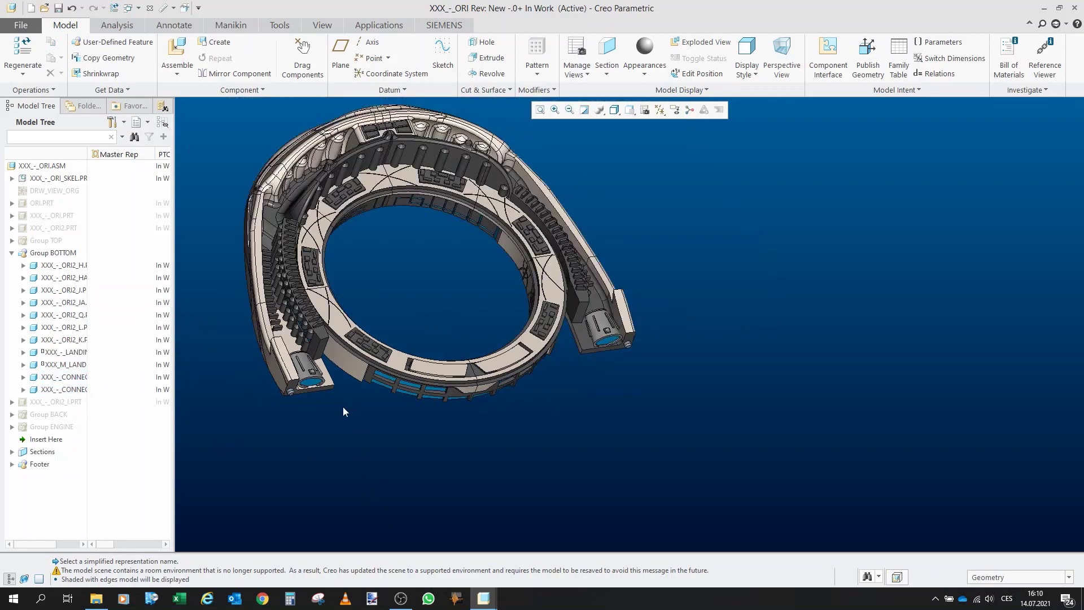
pyautogui.moveTo(346, 374); pyautogui.dragTo(293, 331)
pyautogui.scroll(2, 460, 339)
pyautogui.scroll(-2, 368, 258)
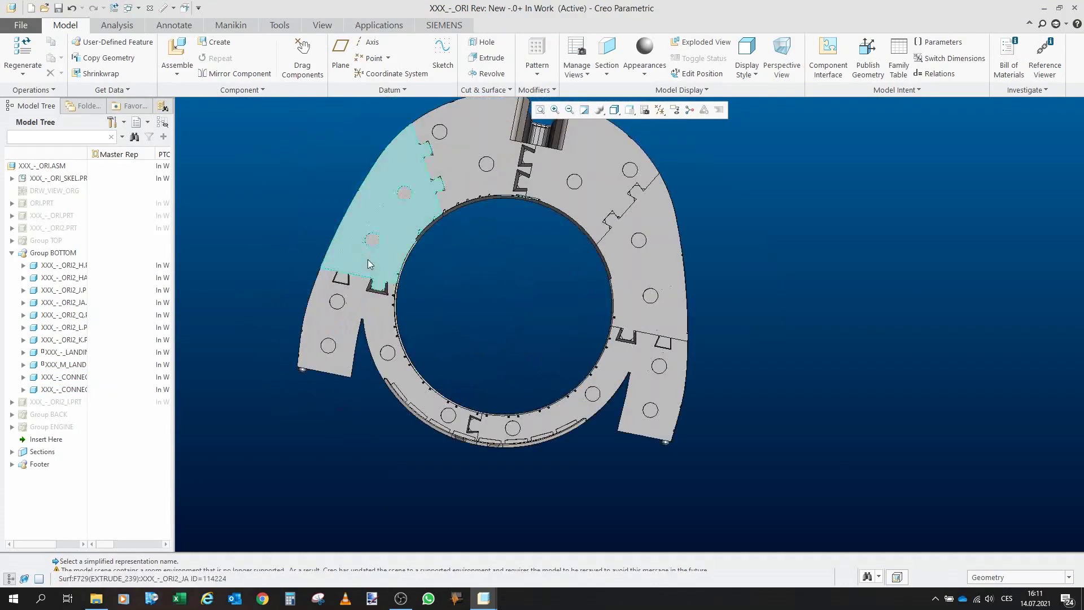
pyautogui.moveTo(368, 265); pyautogui.dragTo(398, 314)
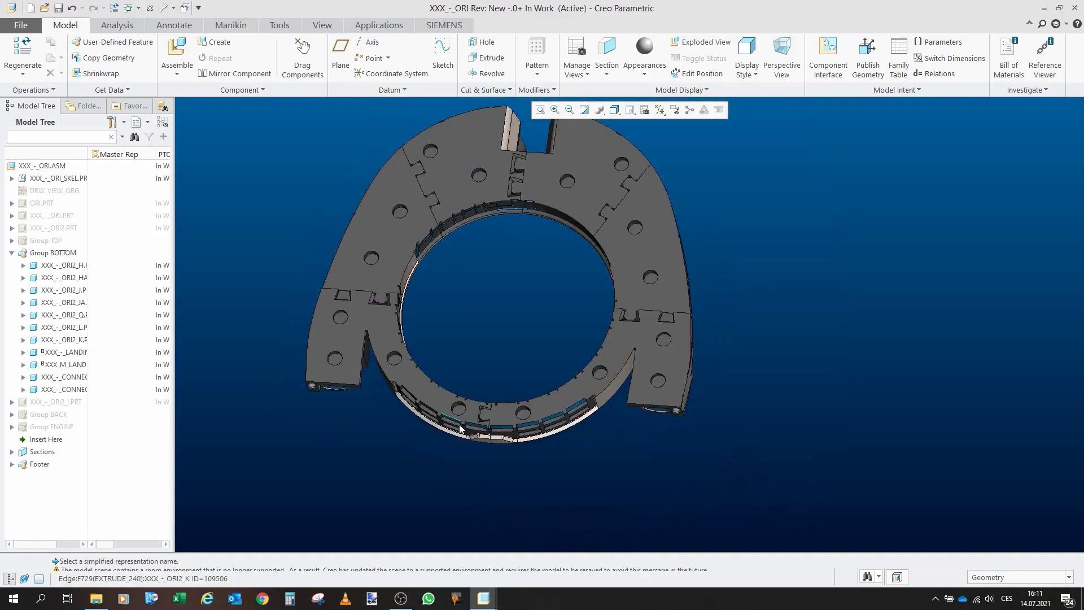
pyautogui.scroll(1, 473, 351)
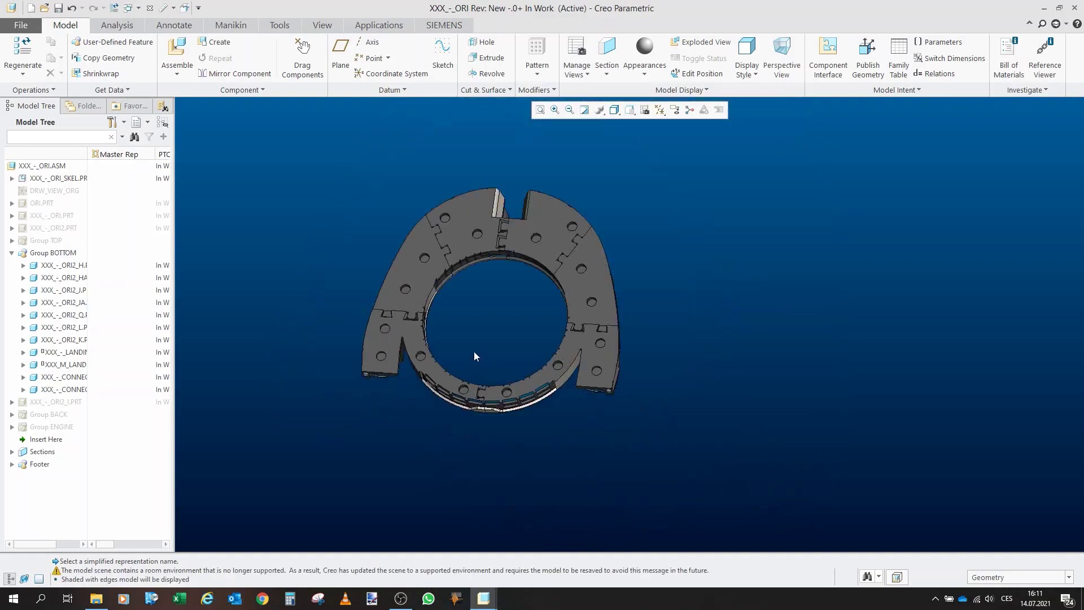
pyautogui.scroll(-2, 487, 246)
pyautogui.scroll(1, 460, 206)
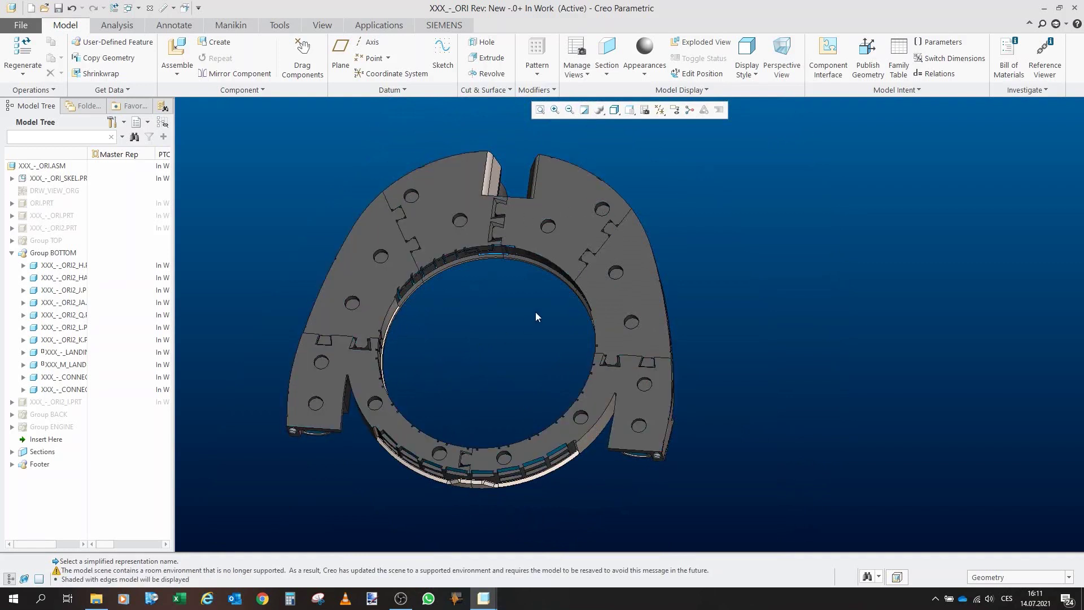
pyautogui.moveTo(532, 268); pyautogui.dragTo(530, 238)
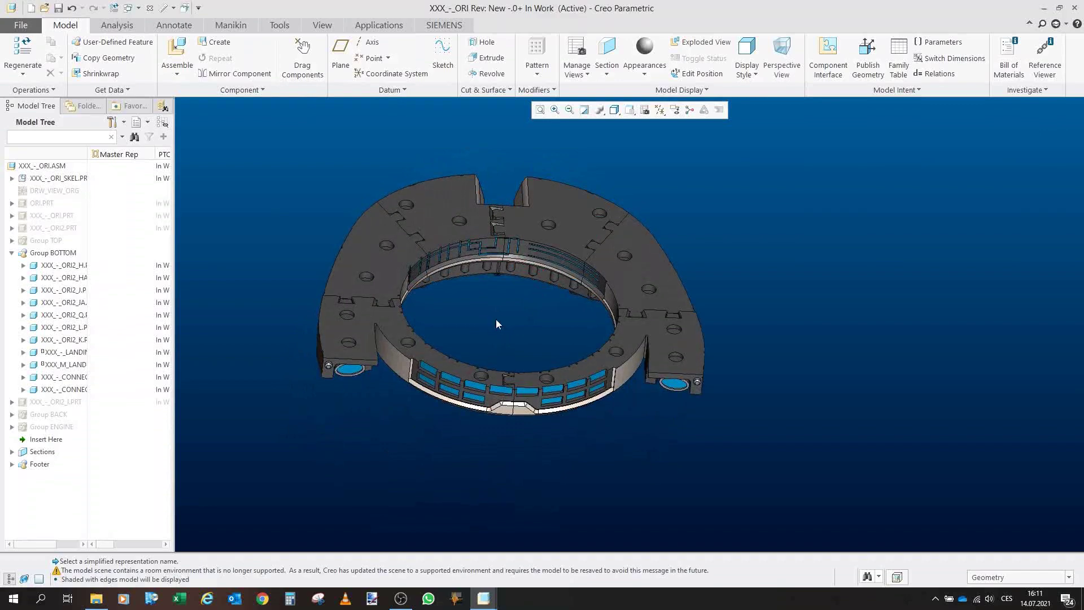
pyautogui.moveTo(495, 320); pyautogui.dragTo(502, 288)
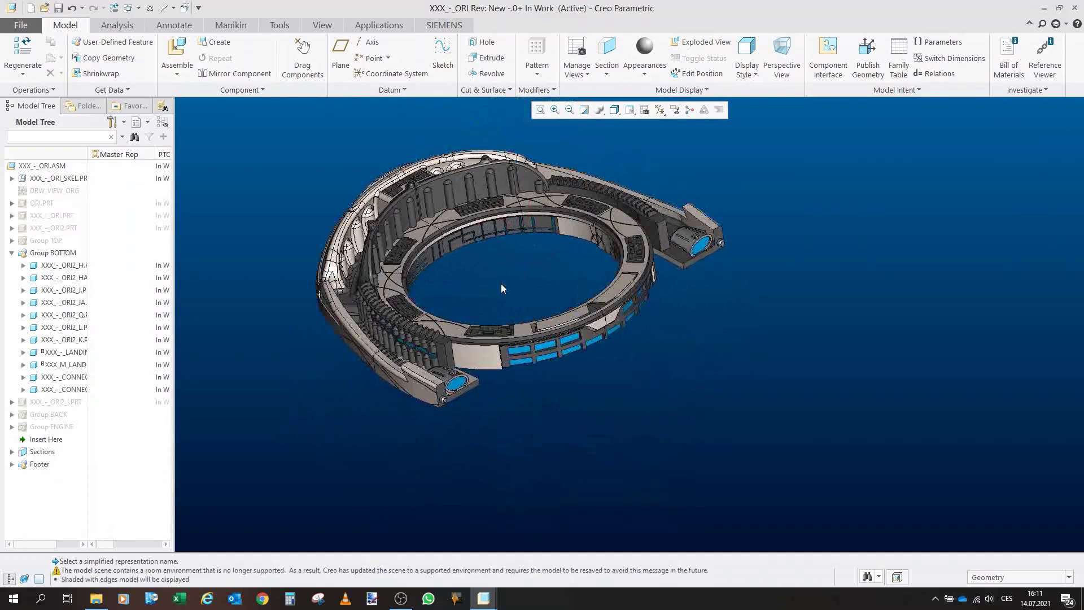
# - Swing the landing legs out of their recesses in the bottom ring with Drag Components and place them unfolded
pyautogui.scroll(2, 500, 281)
pyautogui.scroll(2, 660, 431)
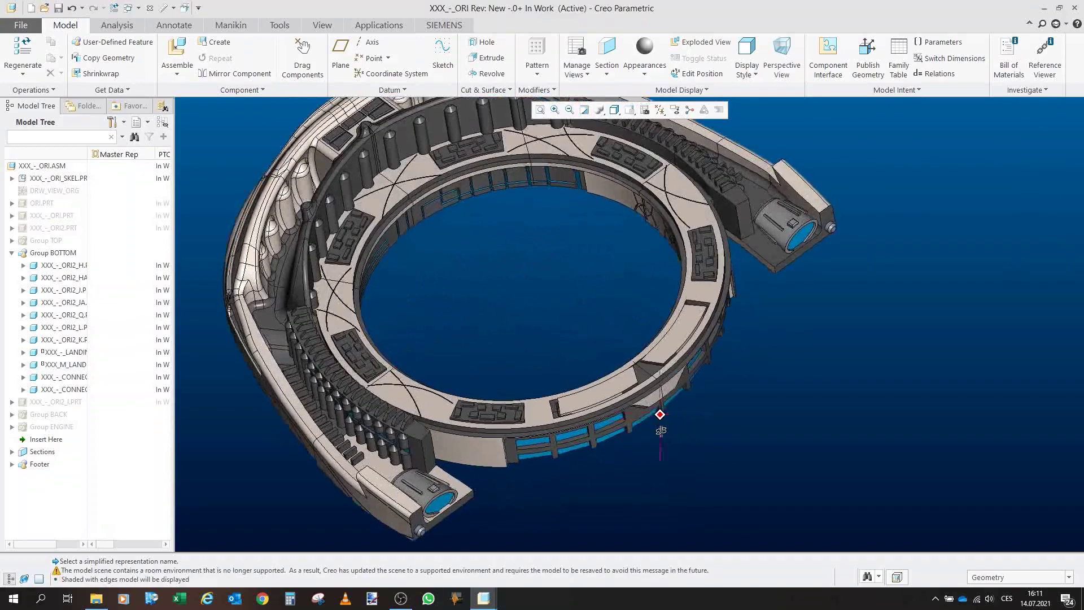
pyautogui.moveTo(661, 430)
pyautogui.mouseDown()
pyautogui.moveTo(641, 404)
pyautogui.moveTo(670, 428)
pyautogui.mouseUp()
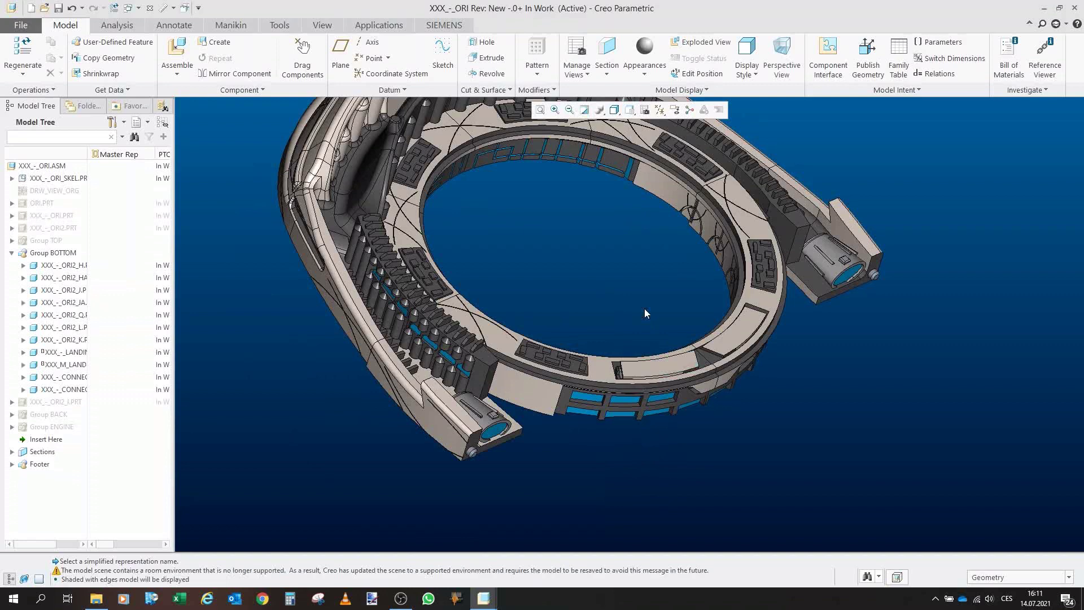
pyautogui.scroll(4, 678, 368)
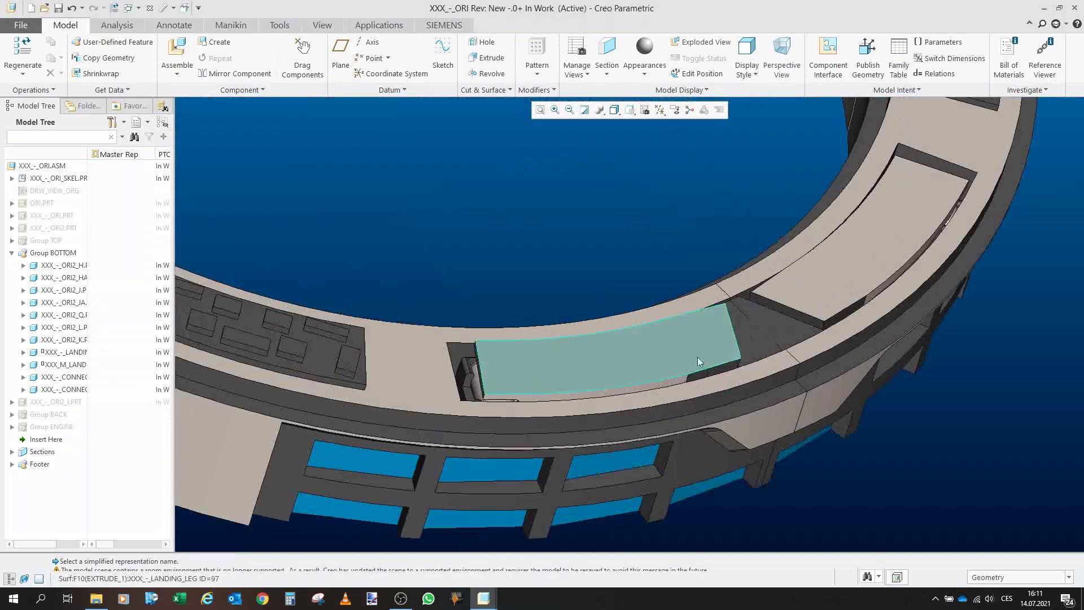
pyautogui.scroll(-4, 665, 283)
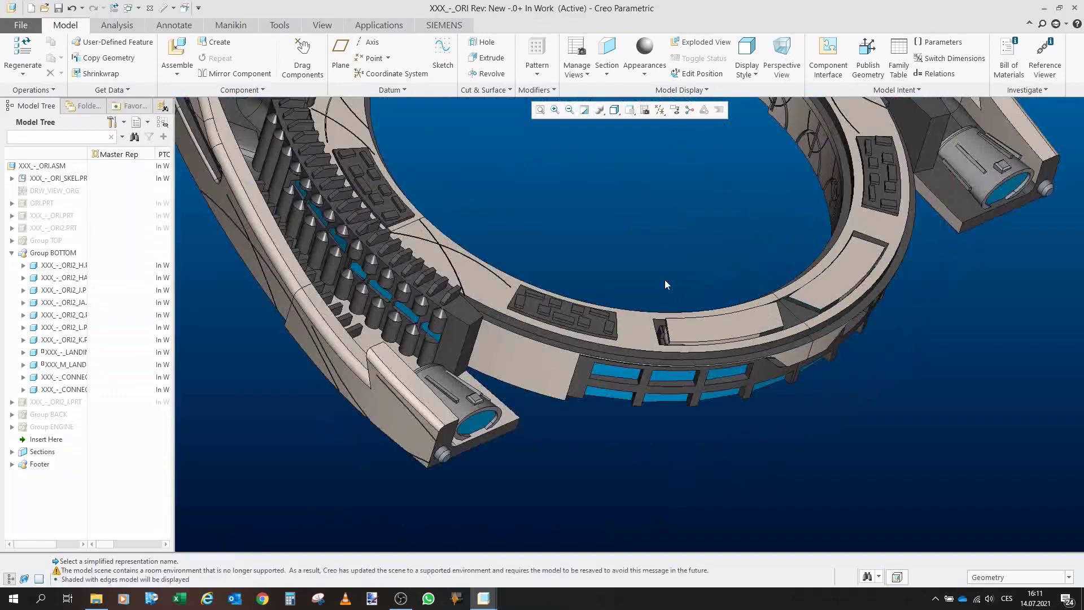
pyautogui.click(302, 57)
pyautogui.click(734, 314)
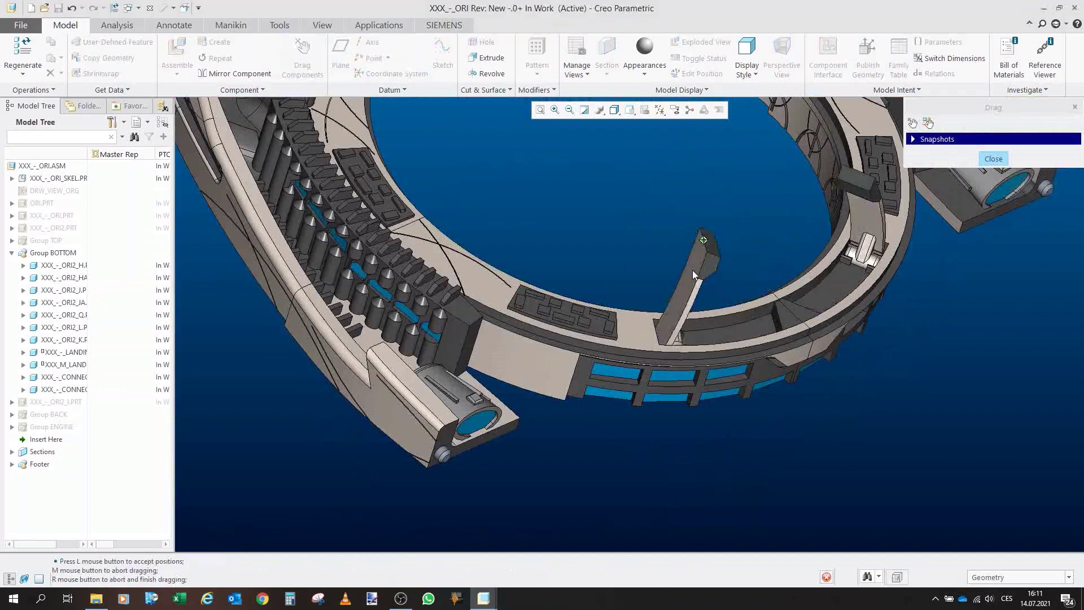
pyautogui.click(585, 318)
pyautogui.scroll(-4, 626, 345)
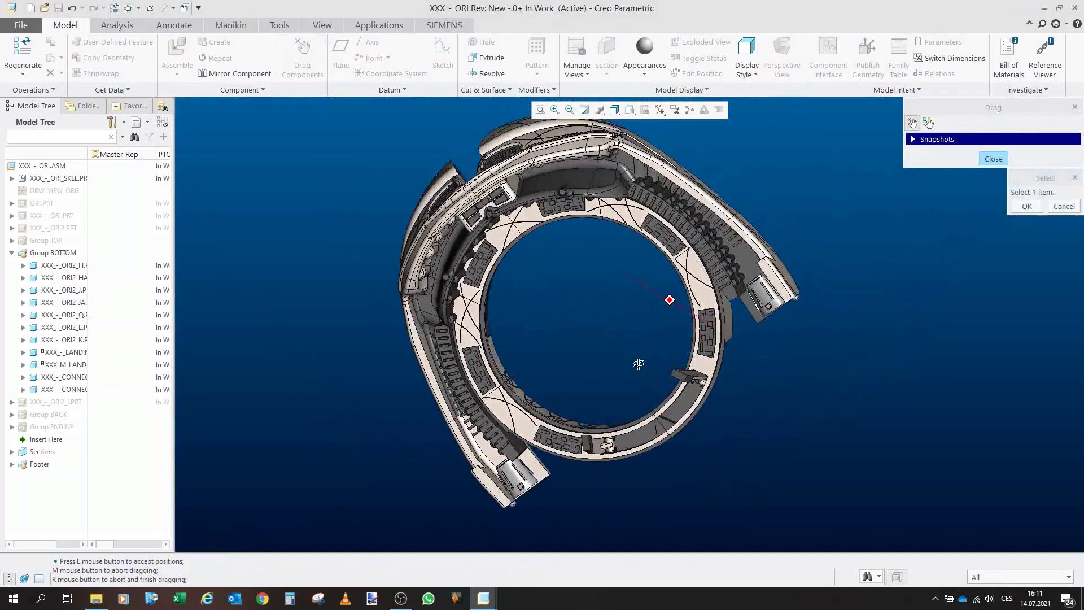
# - Examine the hinges of the unfolded landing legs in the bottom ring from several angles and finish dragging components
pyautogui.scroll(-1, 670, 294)
pyautogui.scroll(4, 633, 373)
pyautogui.moveTo(649, 317)
pyautogui.mouseDown()
pyautogui.moveTo(635, 373)
pyautogui.moveTo(632, 294)
pyautogui.moveTo(624, 348)
pyautogui.moveTo(610, 345)
pyautogui.moveTo(634, 359)
pyautogui.moveTo(660, 345)
pyautogui.moveTo(715, 266)
pyautogui.mouseUp()
pyautogui.scroll(-3, 677, 346)
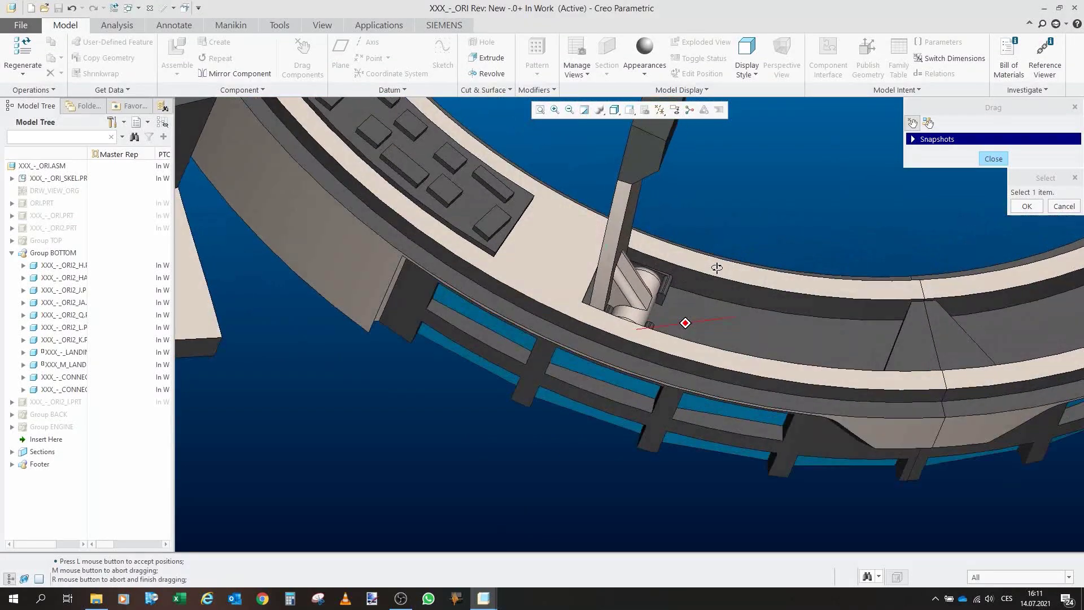
pyautogui.scroll(2, 635, 300)
pyautogui.scroll(-2, 635, 299)
pyautogui.moveTo(640, 299); pyautogui.dragTo(641, 316)
pyautogui.scroll(-3, 642, 338)
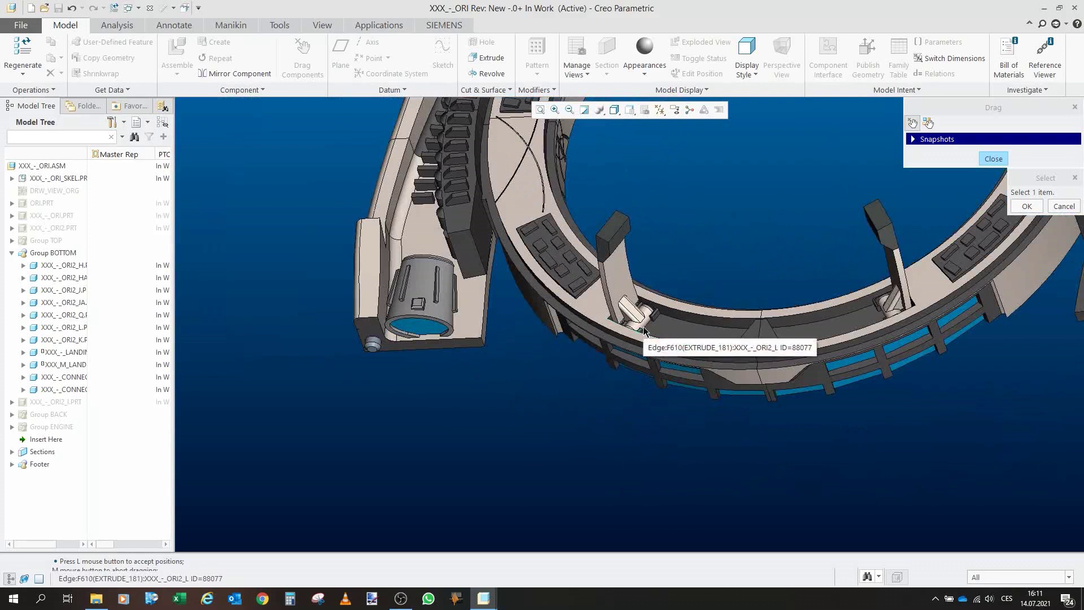
pyautogui.click(1026, 207)
# - Open the XXX_-_LANDING_LEG part from the assembly in its own window
pyautogui.scroll(3, 733, 205)
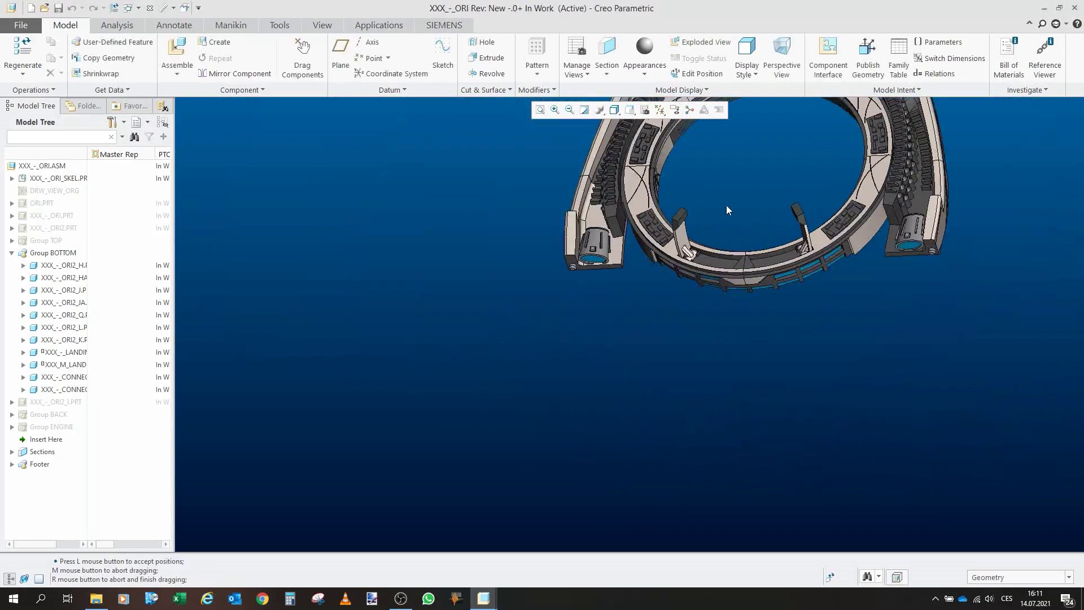
pyautogui.scroll(-3, 678, 225)
pyautogui.click(685, 245)
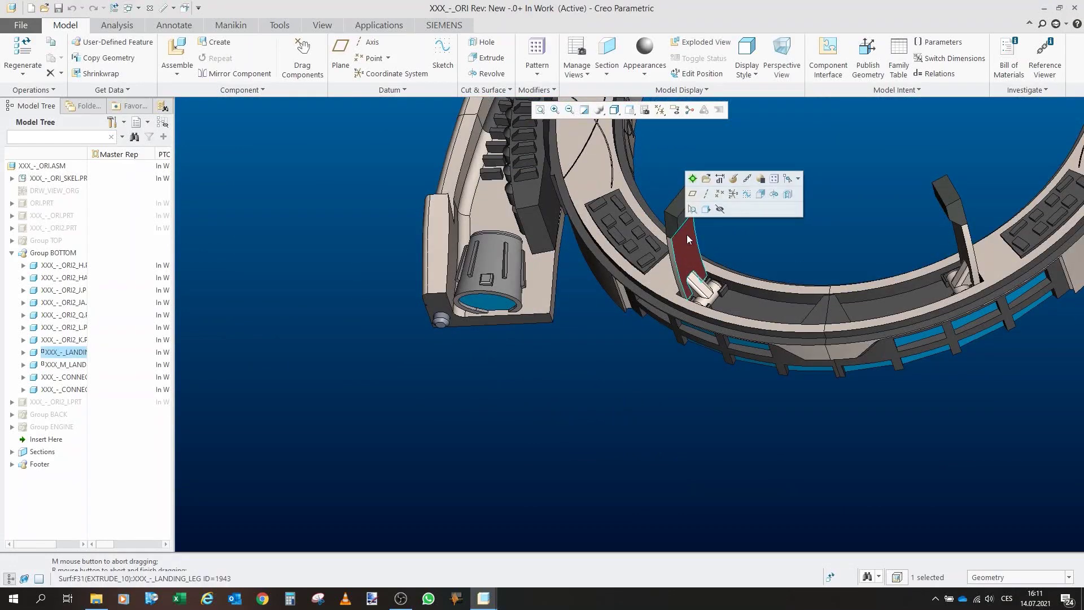
pyautogui.click(705, 181)
# - Examine the landing leg's pivot cylinder with its rounded end, support rib and neck from the side
pyautogui.moveTo(627, 314)
pyautogui.mouseDown()
pyautogui.moveTo(641, 325)
pyautogui.moveTo(643, 356)
pyautogui.moveTo(637, 313)
pyautogui.mouseUp()
pyautogui.scroll(-2, 632, 259)
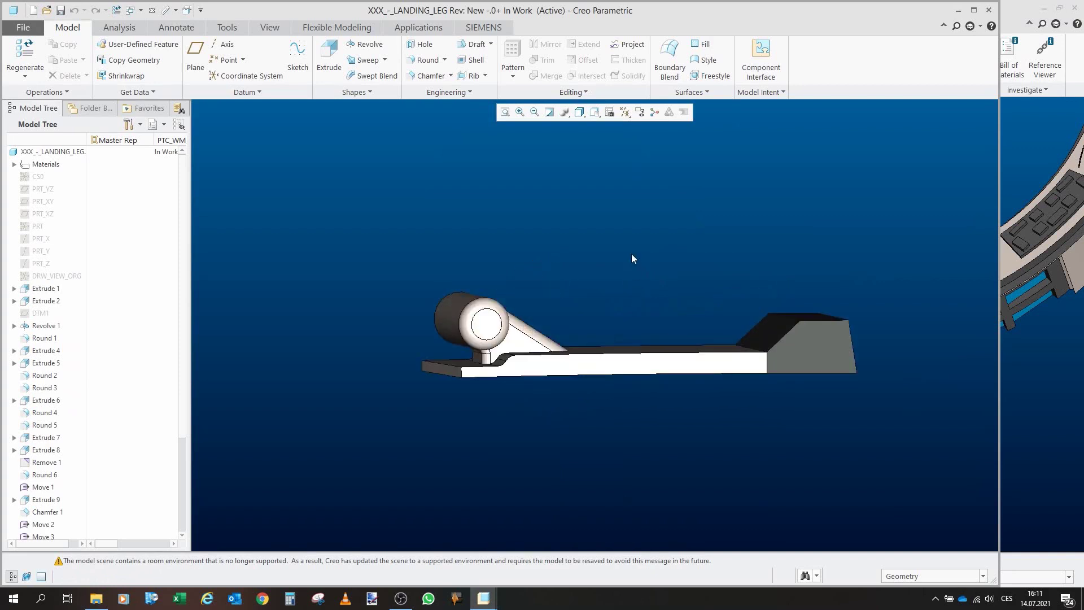
pyautogui.scroll(3, 632, 255)
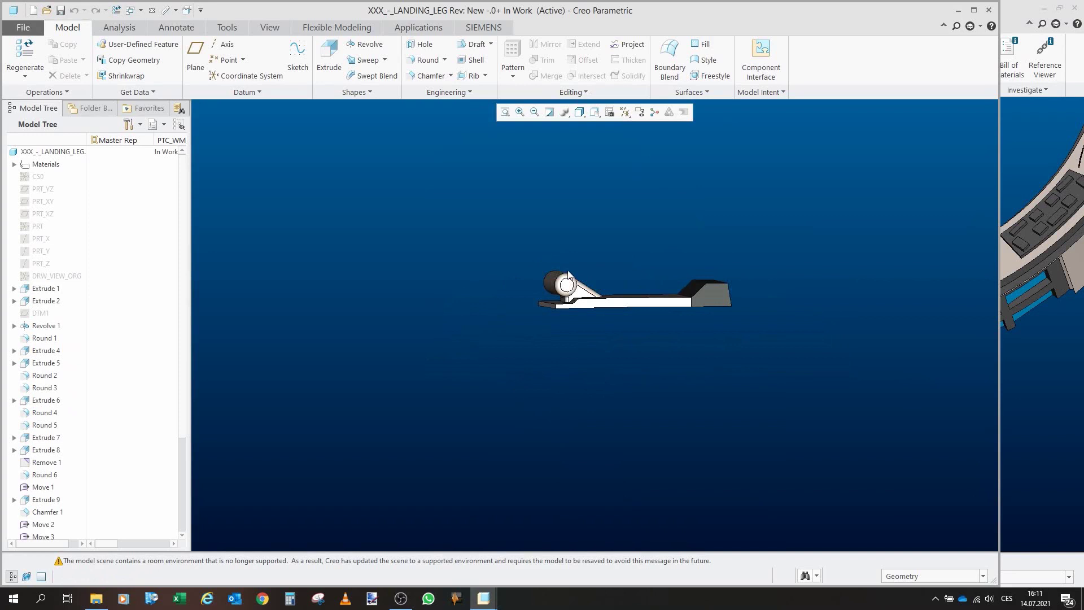
pyautogui.scroll(-5, 567, 270)
pyautogui.moveTo(568, 271); pyautogui.dragTo(605, 274)
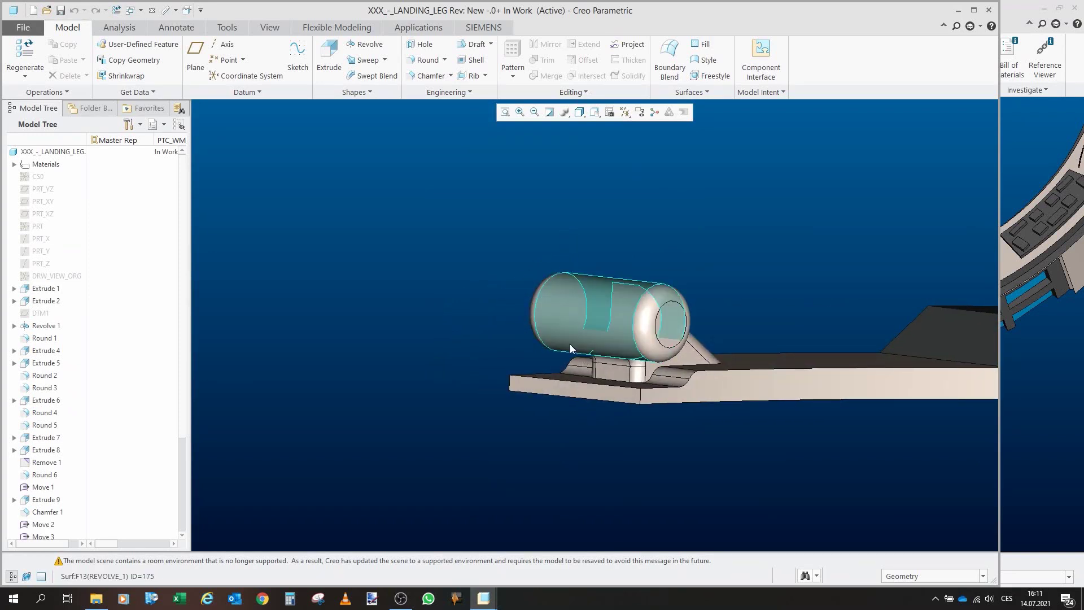
pyautogui.moveTo(631, 337); pyautogui.dragTo(623, 332)
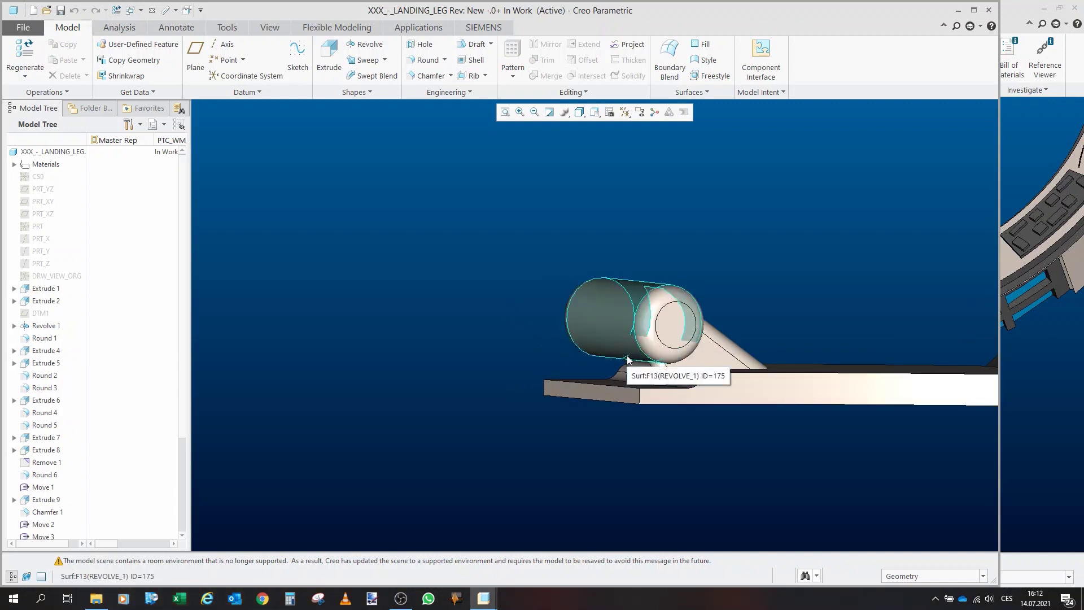
pyautogui.moveTo(627, 353); pyautogui.dragTo(614, 350)
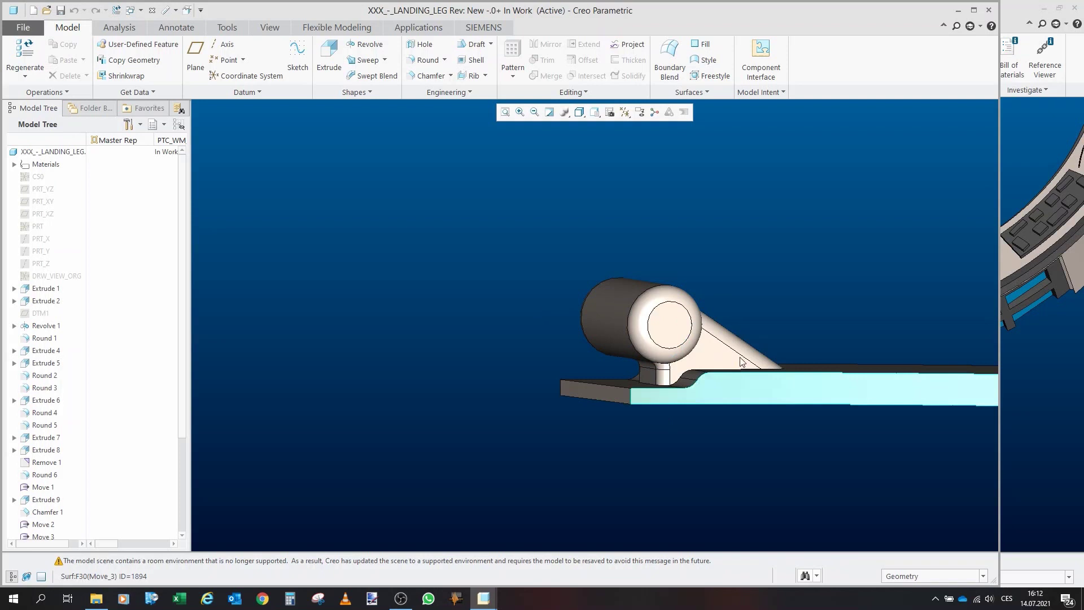
pyautogui.scroll(-2, 627, 345)
pyautogui.scroll(2, 698, 373)
pyautogui.moveTo(611, 377); pyautogui.dragTo(618, 386)
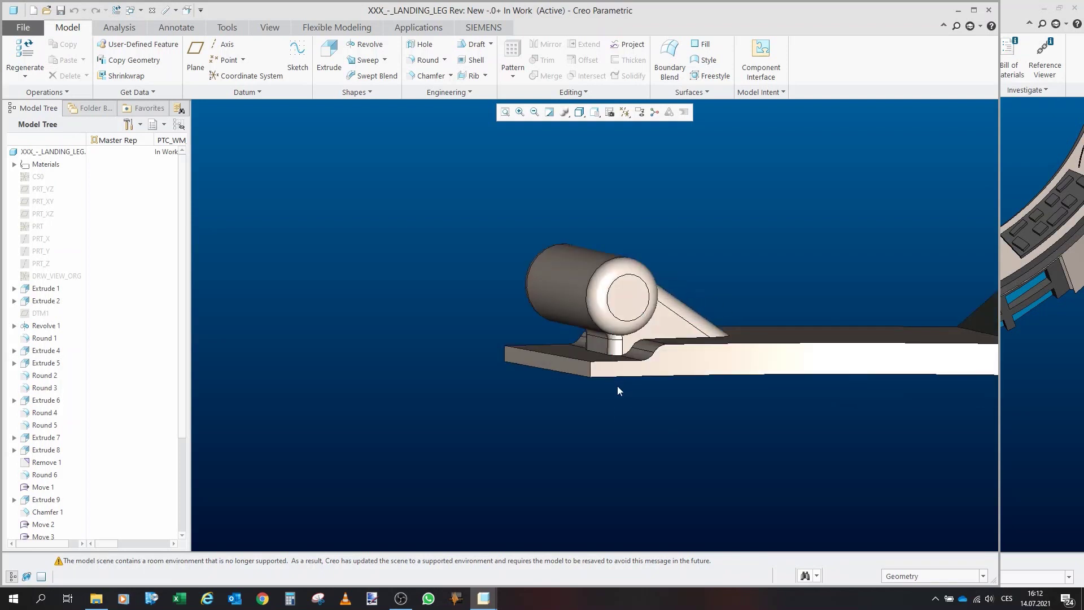
pyautogui.scroll(2, 613, 408)
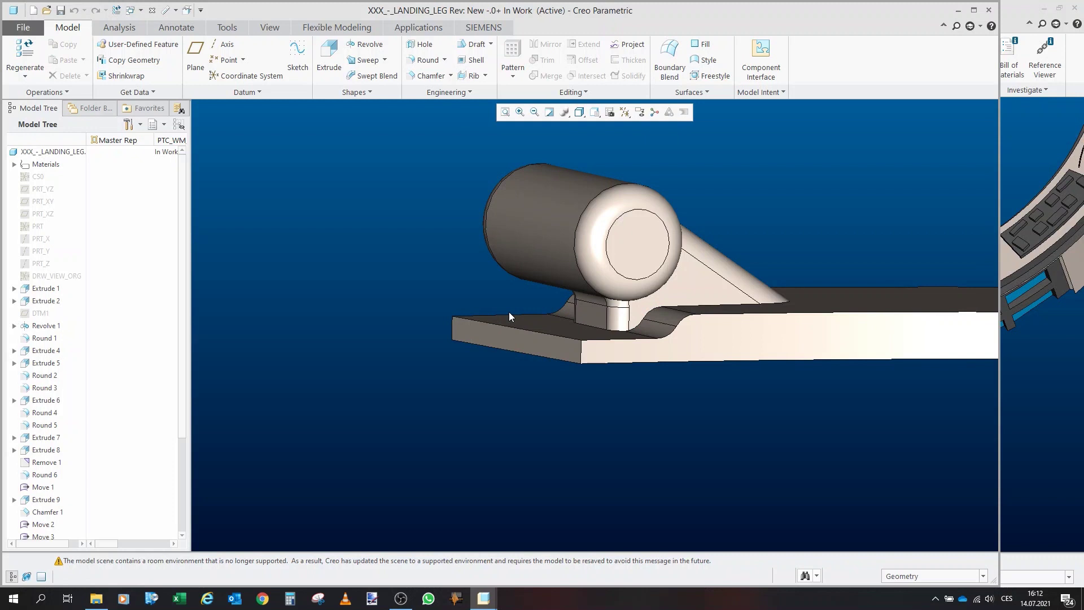
# - Examine the gap and rounded neck between the pivot cylinder and the leg plate from below
pyautogui.moveTo(626, 358)
pyautogui.mouseDown()
pyautogui.moveTo(622, 303)
pyautogui.moveTo(613, 313)
pyautogui.mouseUp()
pyautogui.scroll(-2, 613, 313)
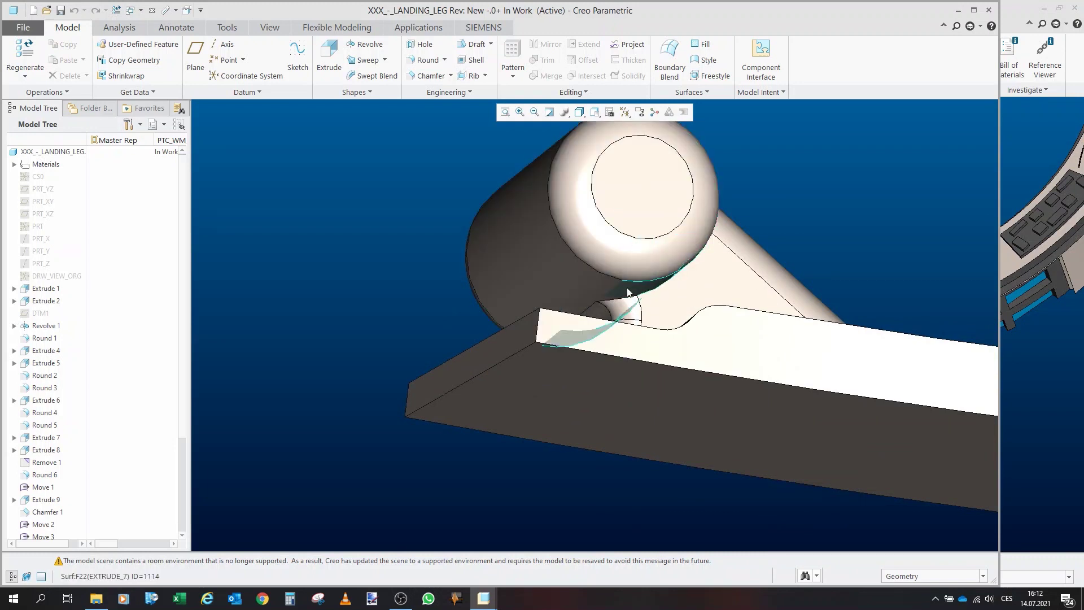
pyautogui.moveTo(627, 288); pyautogui.dragTo(624, 301)
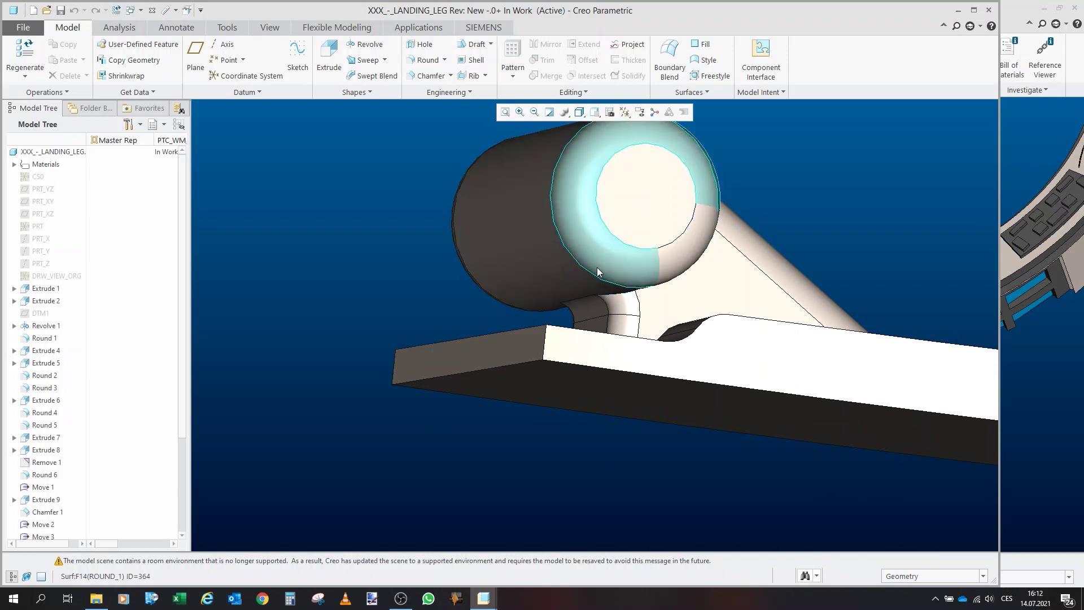
pyautogui.scroll(2, 601, 267)
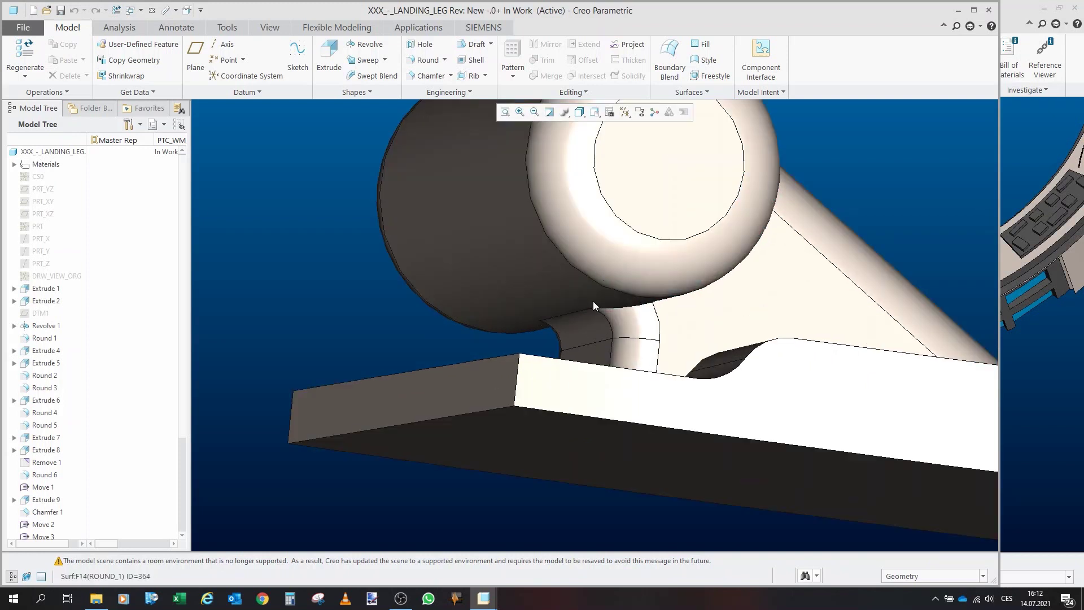
pyautogui.scroll(-5, 593, 300)
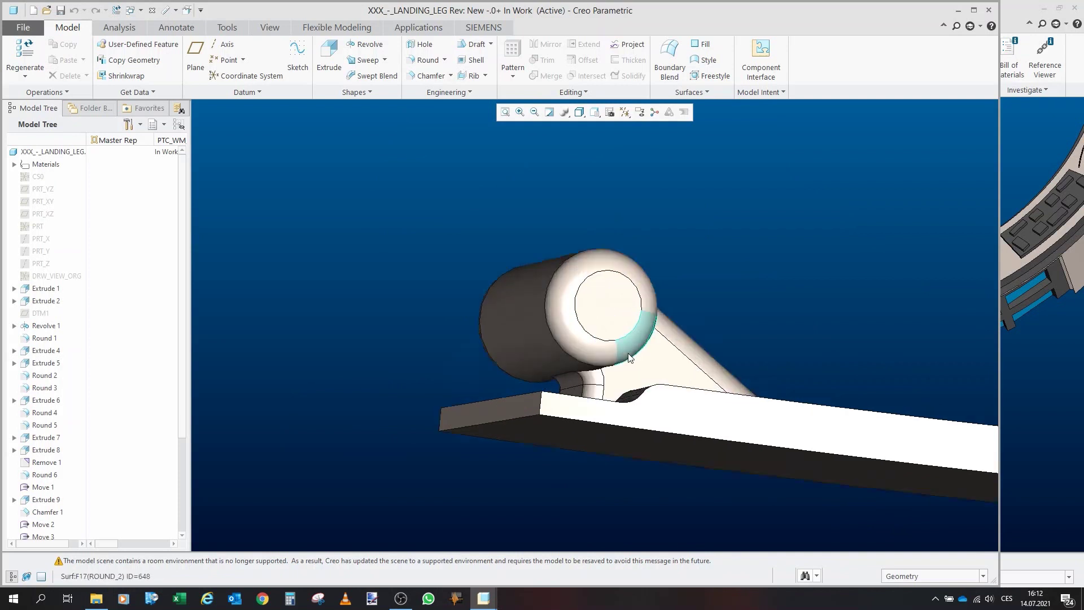
pyautogui.scroll(3, 616, 336)
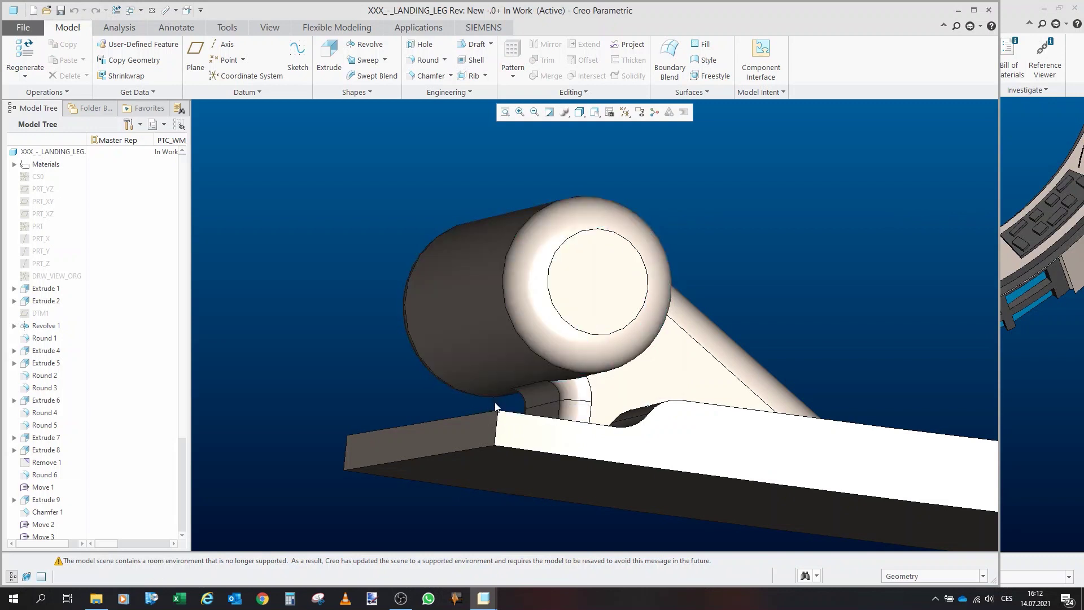
pyautogui.scroll(4, 513, 350)
pyautogui.moveTo(514, 351); pyautogui.dragTo(434, 356)
pyautogui.scroll(3, 496, 373)
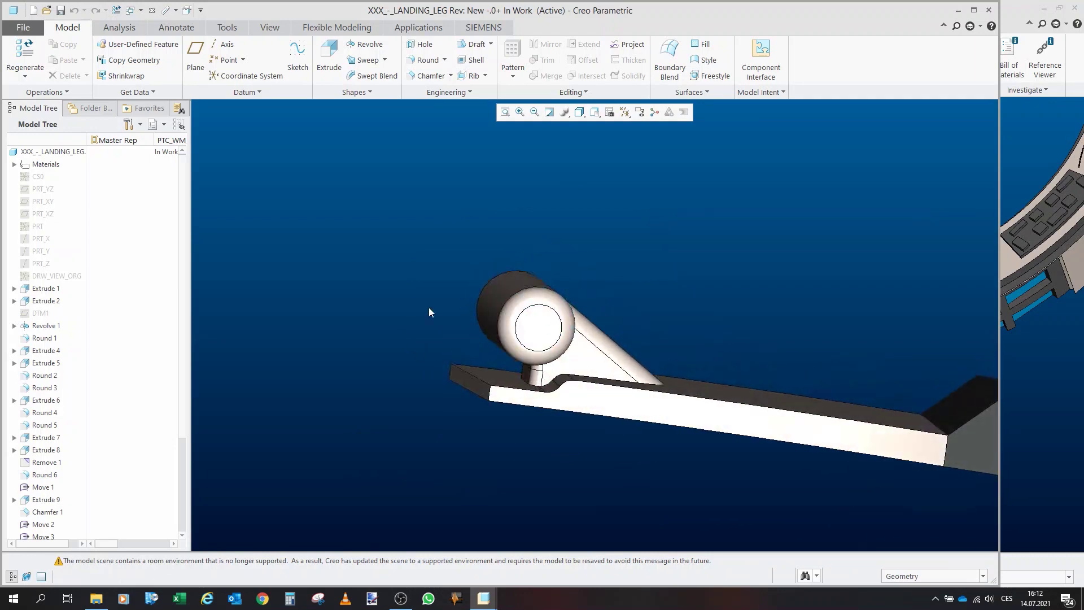
# - Close the landing leg part and examine how its pivot cylinder sits between the retaining tabs of ring part ORI2_L
pyautogui.click(150, 12)
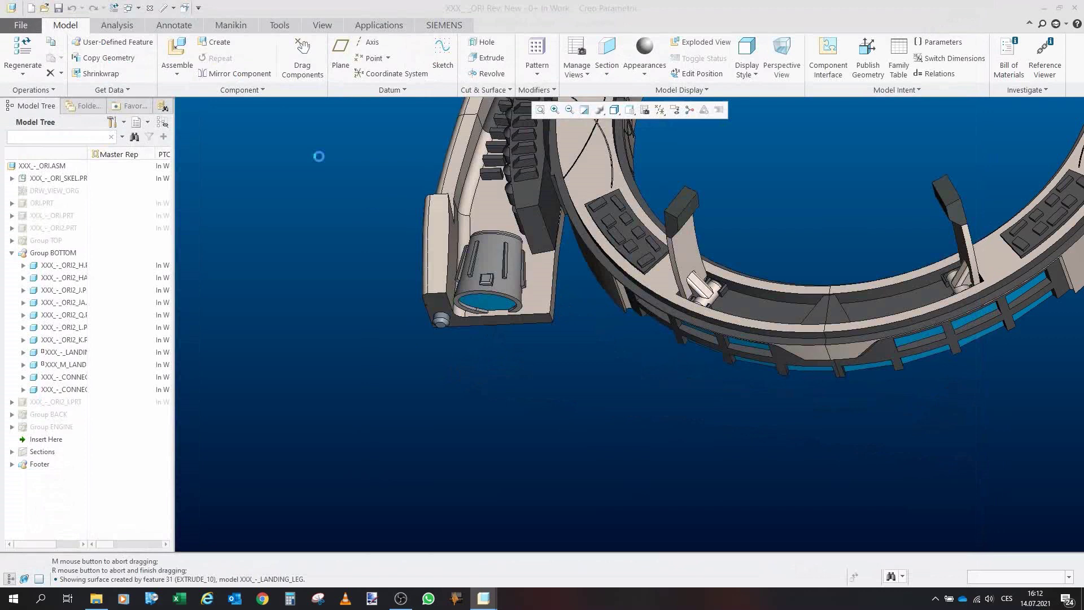
pyautogui.scroll(1, 518, 268)
pyautogui.scroll(-2, 666, 280)
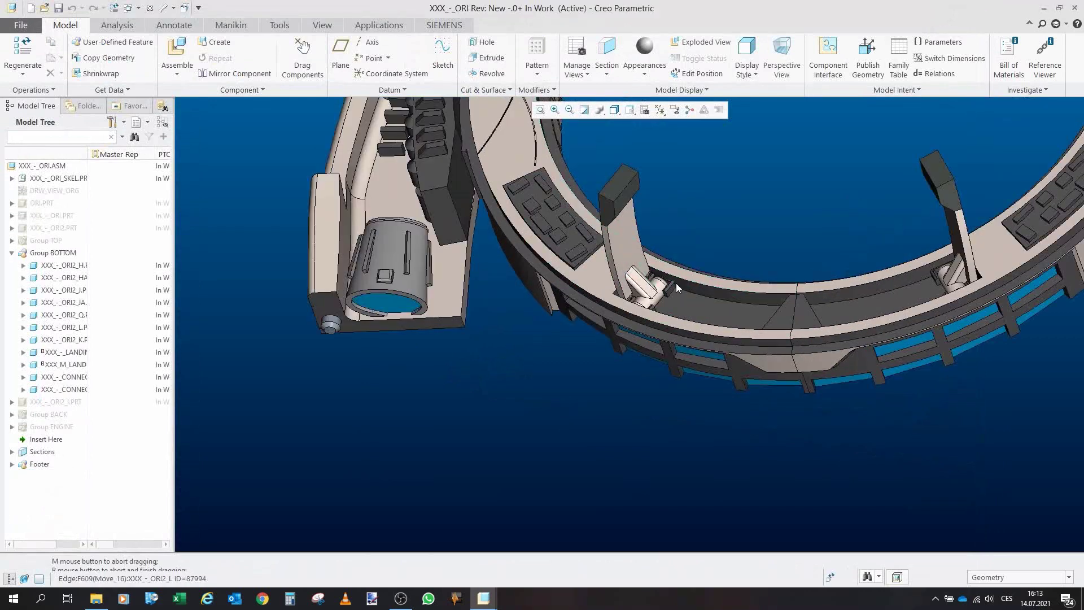
pyautogui.scroll(5, 677, 287)
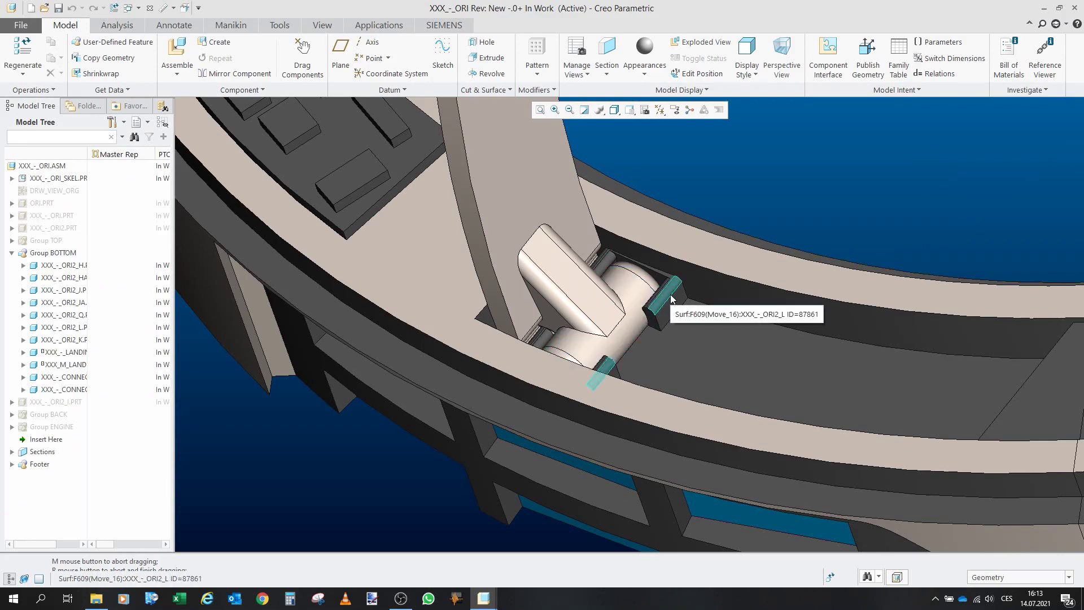
pyautogui.scroll(-4, 672, 299)
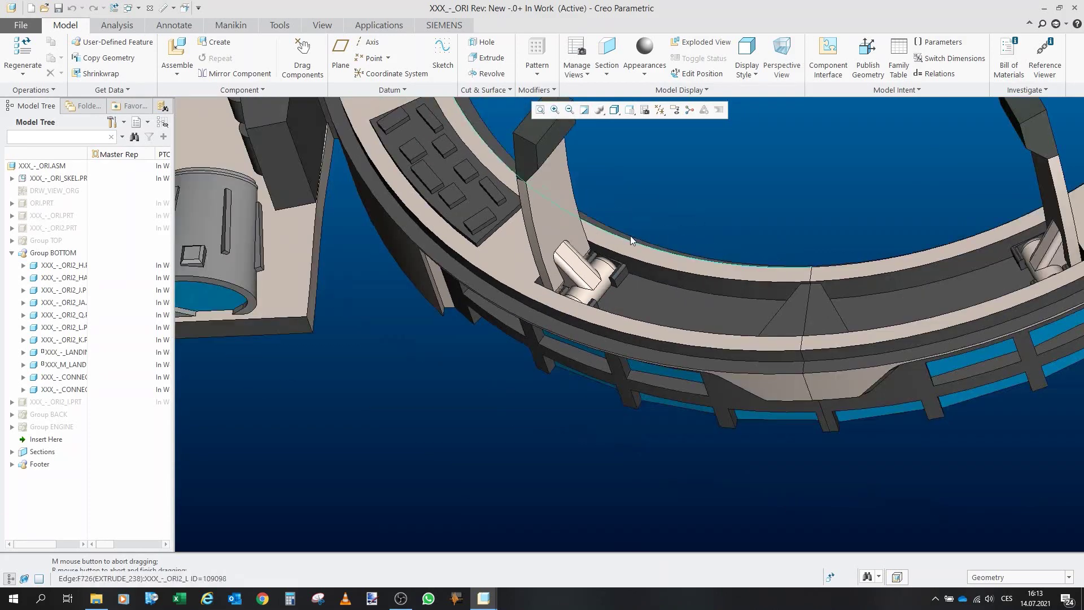
pyautogui.scroll(2, 630, 237)
pyautogui.scroll(-2, 649, 204)
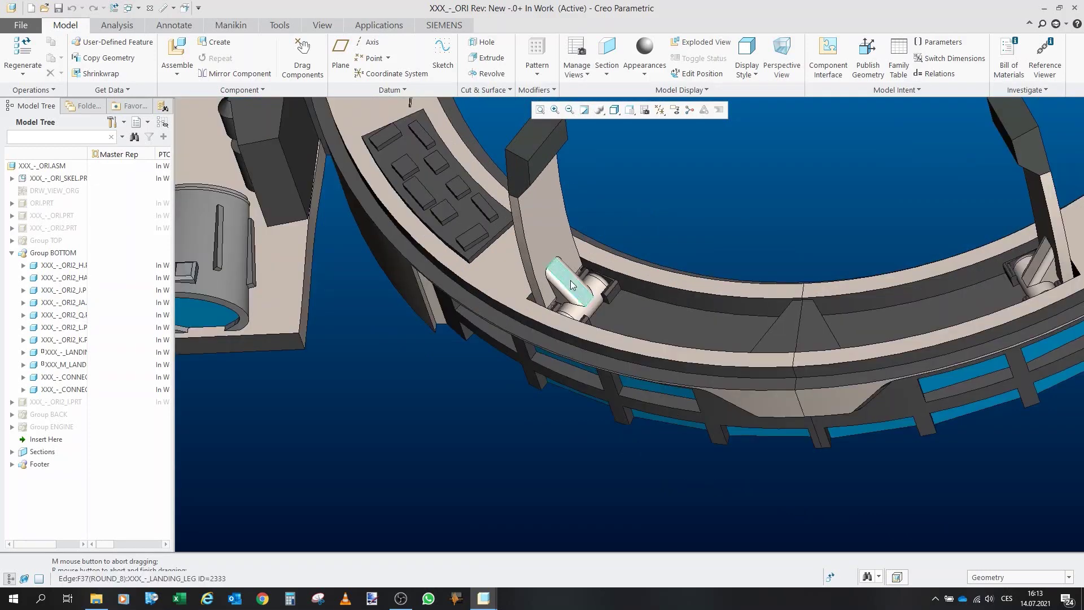
pyautogui.scroll(2, 572, 285)
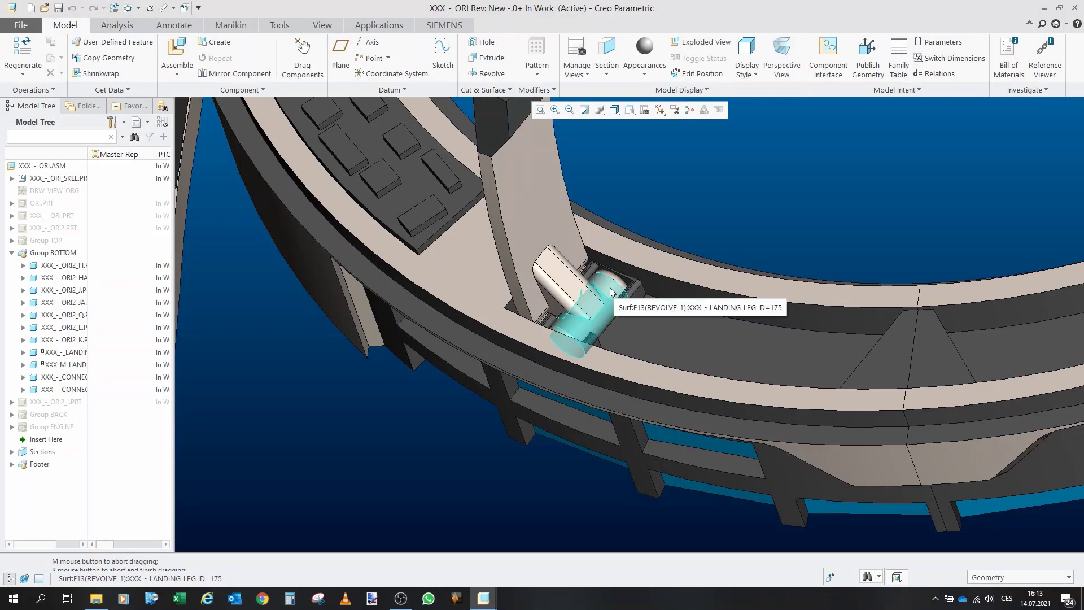
pyautogui.scroll(-5, 614, 295)
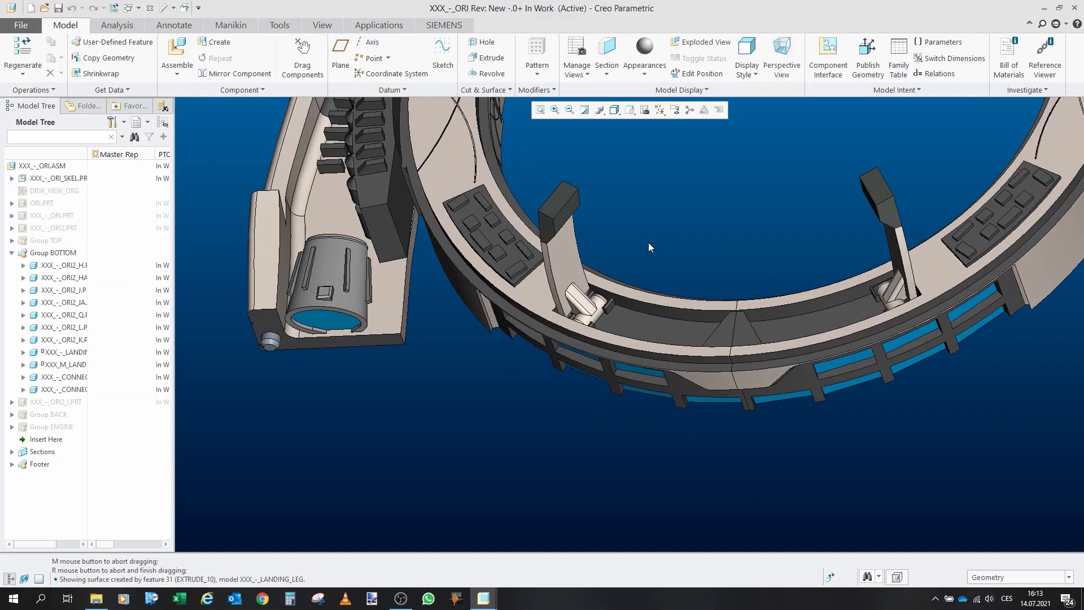
# - Fold both landing legs into their recesses in the bottom ring with Drag Components
pyautogui.click(303, 57)
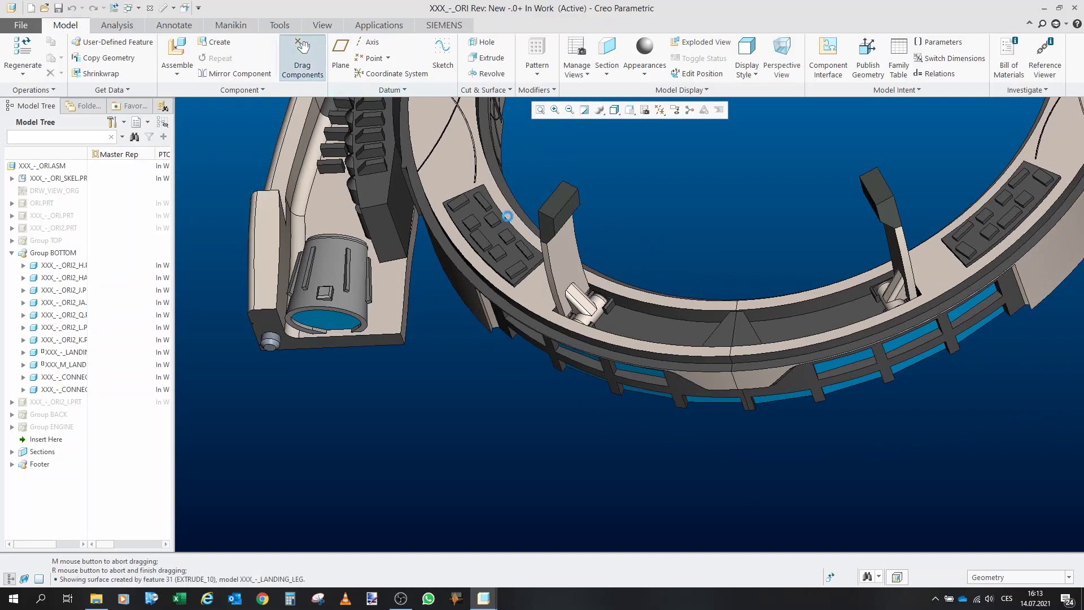
pyautogui.click(552, 253)
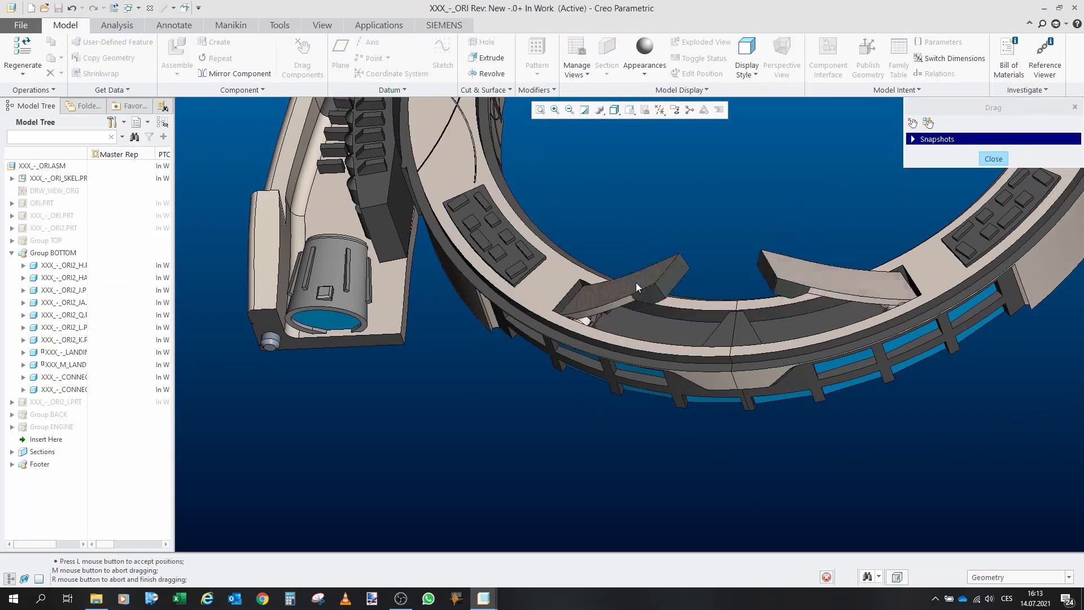
pyautogui.click(704, 382)
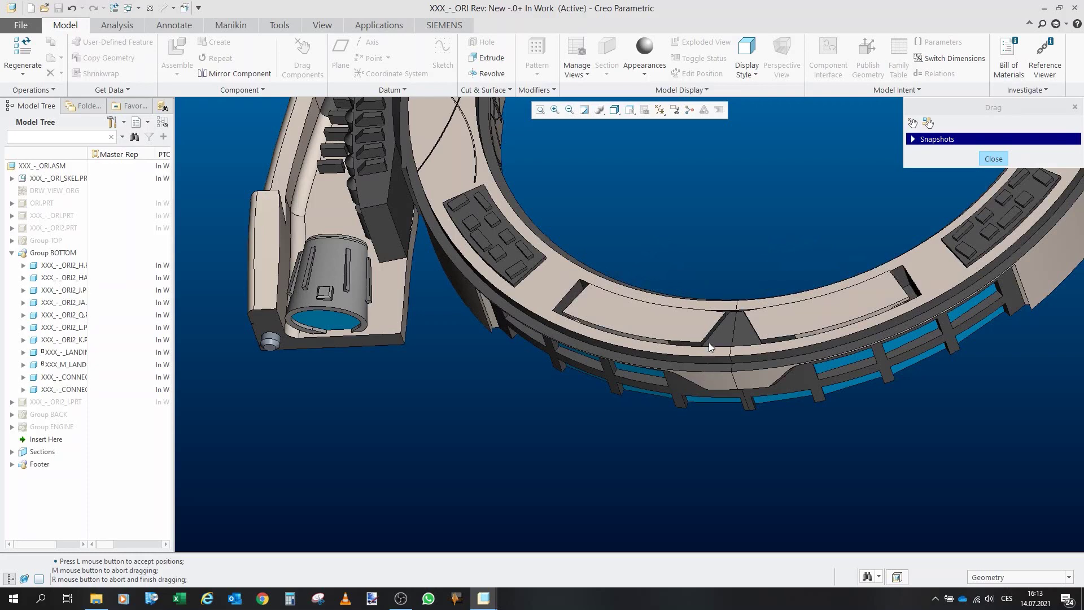
pyautogui.click(664, 344)
pyautogui.click(706, 402)
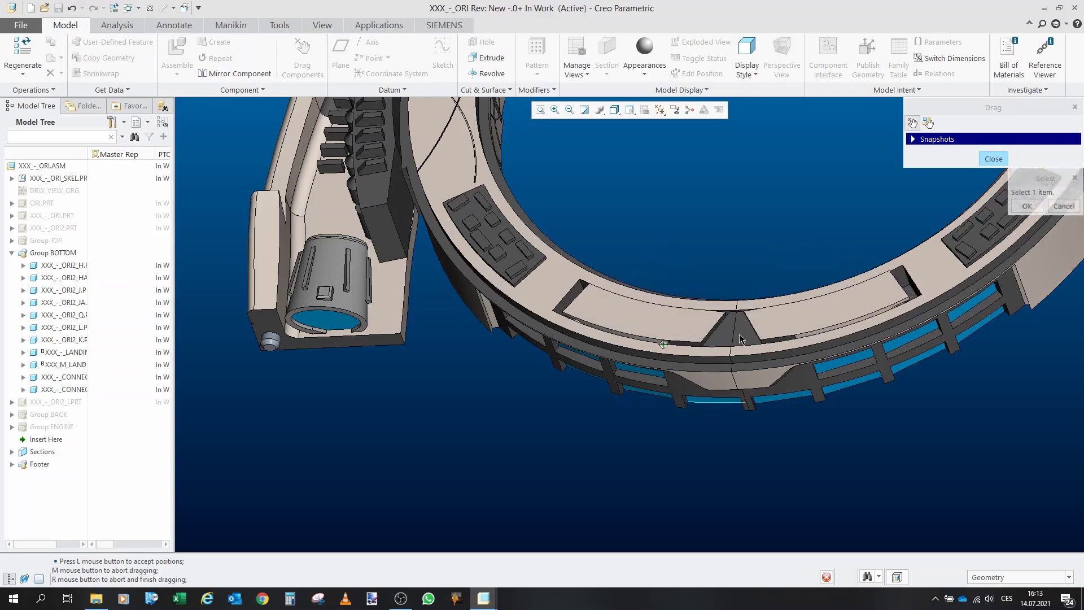
# - Examine how the folded landing legs fit in their recesses beside the central wedge of the bottom ring
pyautogui.scroll(-5, 698, 352)
pyautogui.moveTo(692, 401); pyautogui.dragTo(719, 319)
pyautogui.moveTo(678, 399); pyautogui.dragTo(697, 301)
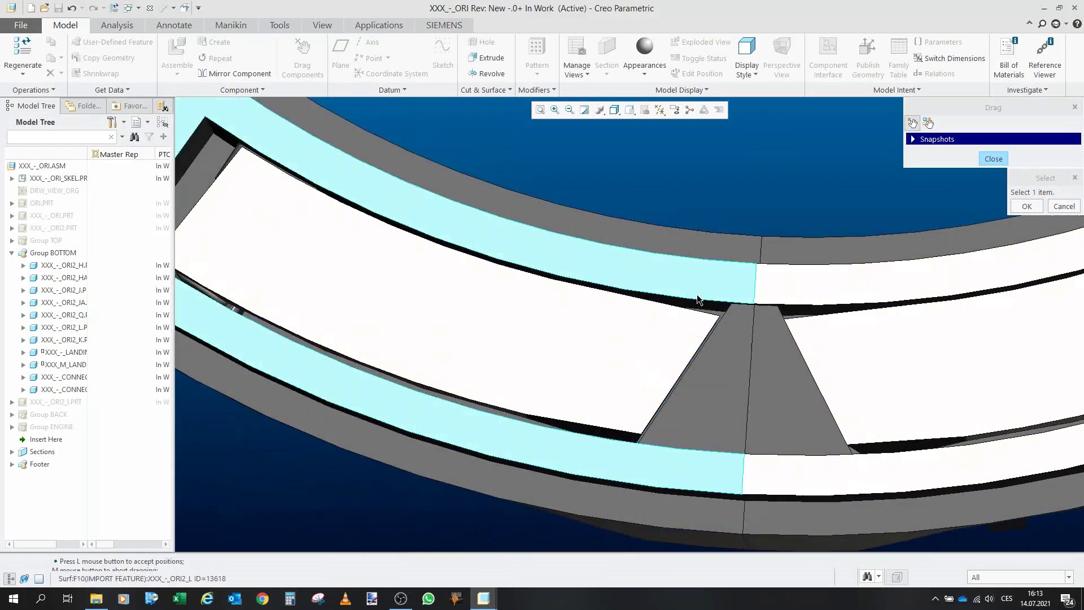
pyautogui.scroll(3, 669, 349)
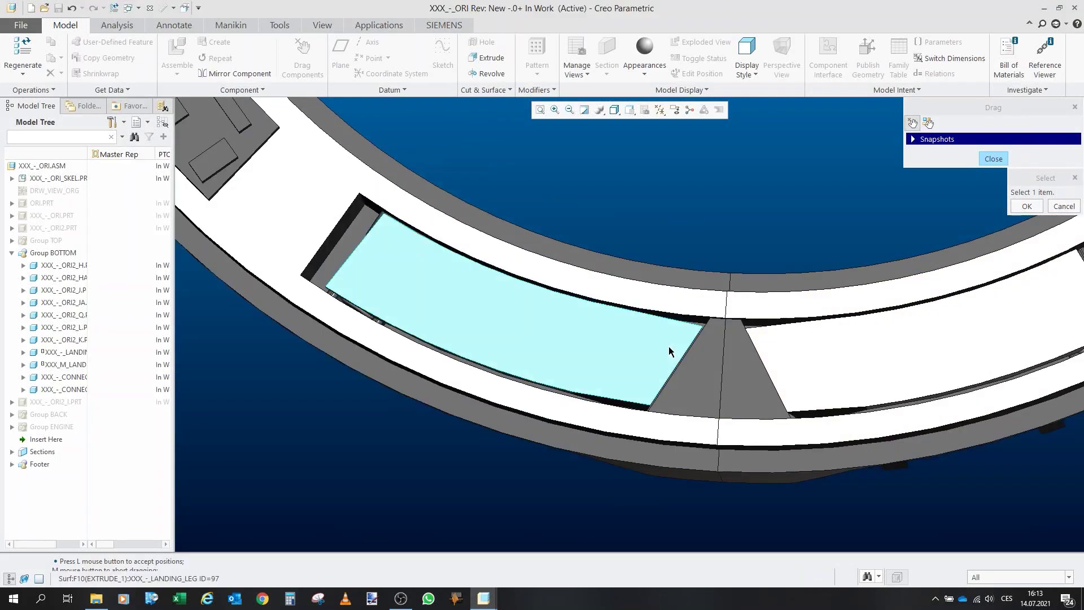
pyautogui.scroll(2, 669, 348)
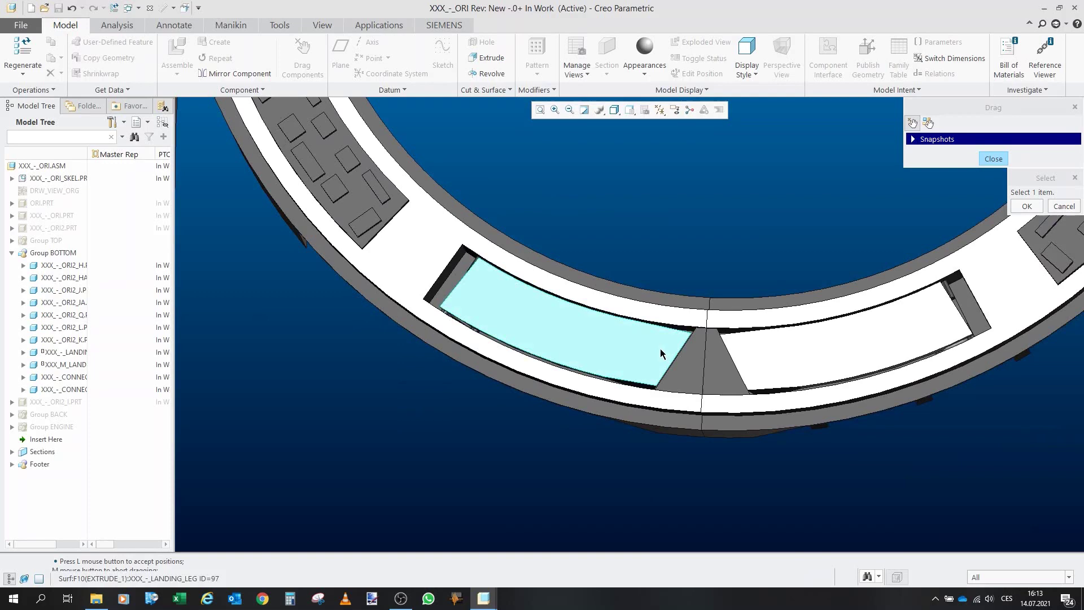
pyautogui.scroll(2, 660, 354)
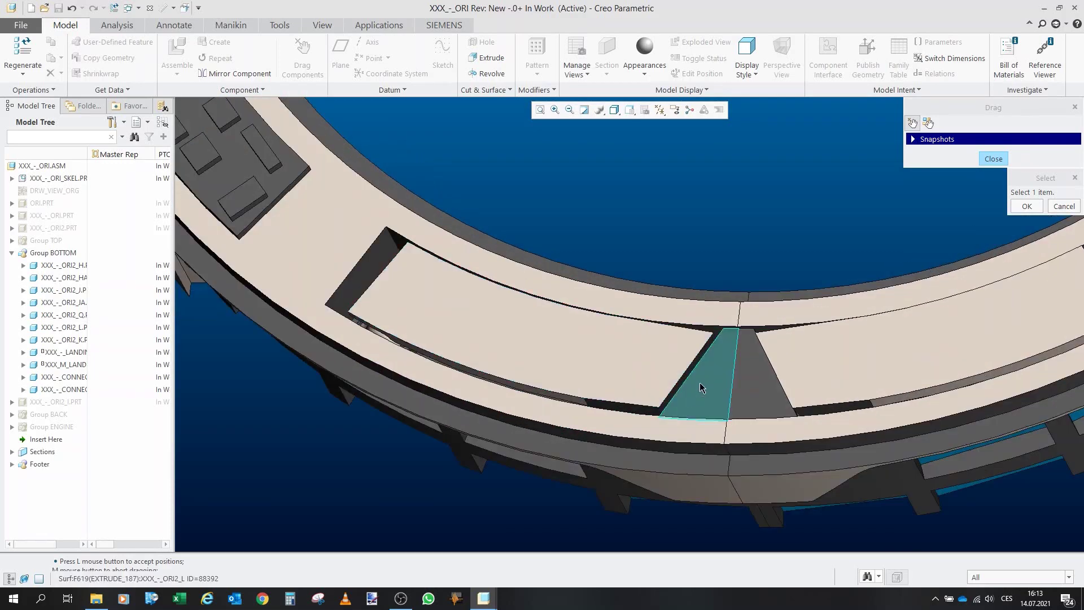
pyautogui.scroll(-2, 571, 334)
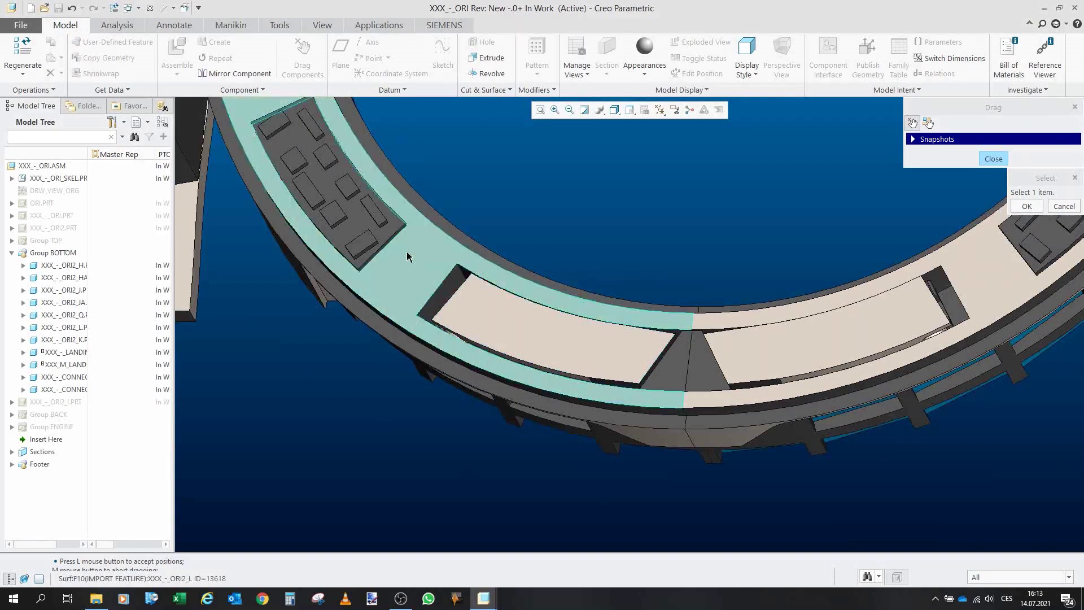
# - Swing the landing legs back out of their recesses, place them unfolded and view the bottom section from the side
pyautogui.moveTo(532, 315); pyautogui.dragTo(556, 364)
pyautogui.click(665, 352)
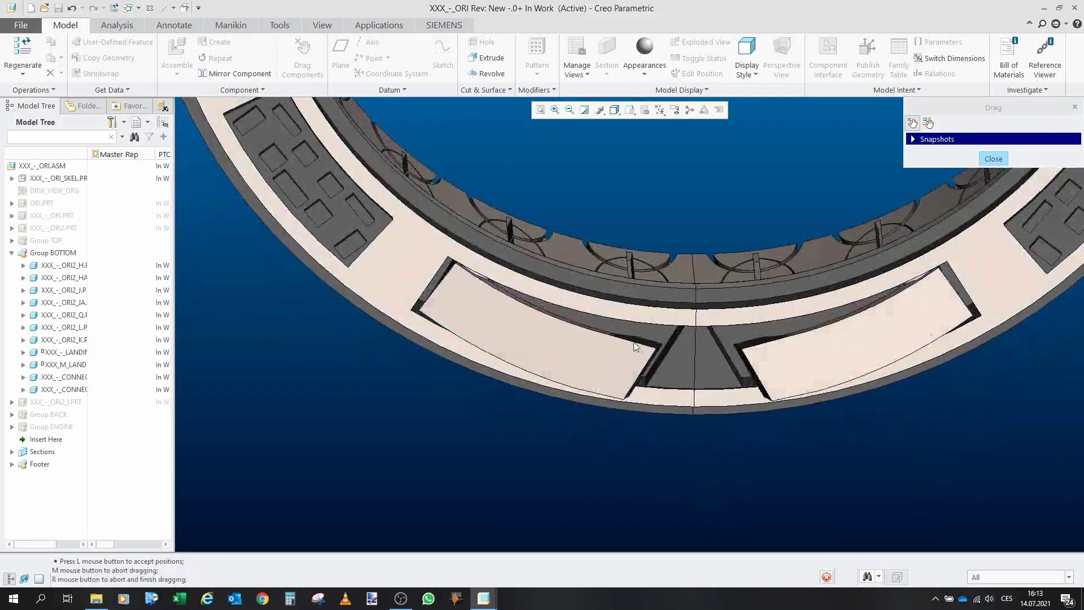
pyautogui.click(438, 278)
pyautogui.moveTo(484, 293); pyautogui.dragTo(463, 349)
pyautogui.scroll(3, 466, 349)
pyautogui.moveTo(533, 321); pyautogui.dragTo(457, 330)
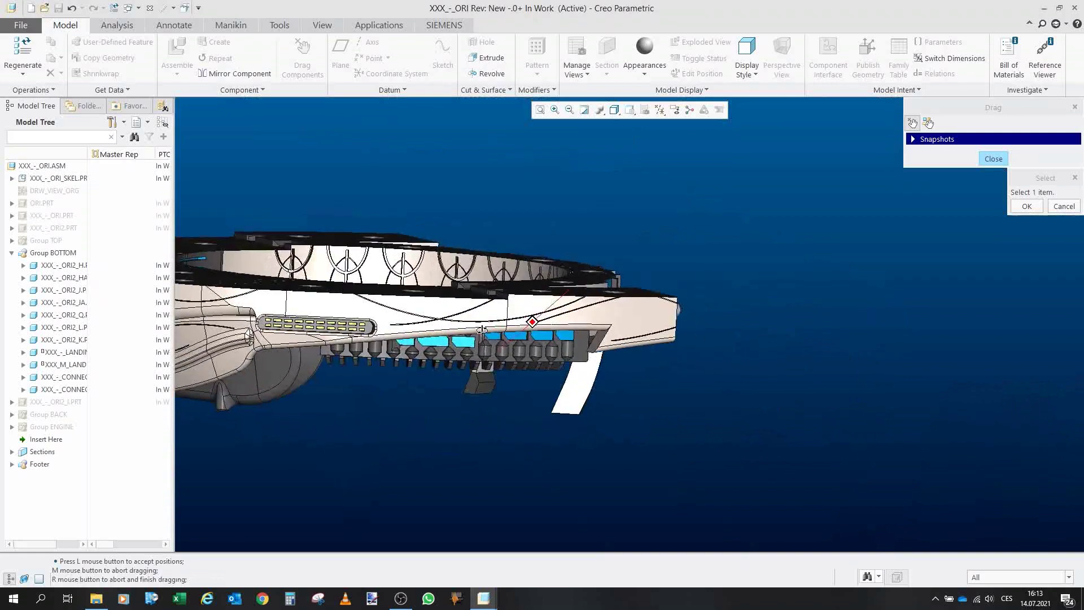
# - Fold both landing legs back into their recesses in the bottom ring, check their fit from below and finish dragging components
pyautogui.moveTo(588, 368); pyautogui.dragTo(625, 352)
pyautogui.scroll(2, 626, 347)
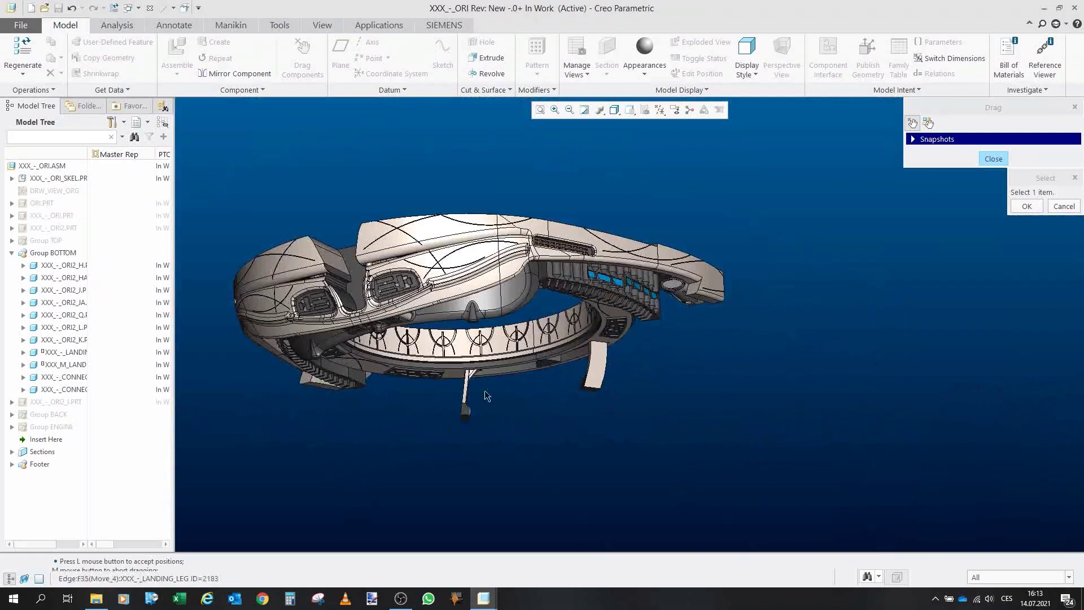
pyautogui.scroll(-2, 484, 391)
pyautogui.moveTo(484, 391); pyautogui.dragTo(517, 306)
pyautogui.click(433, 450)
pyautogui.click(527, 359)
pyautogui.scroll(2, 530, 361)
pyautogui.middleClick(517, 306)
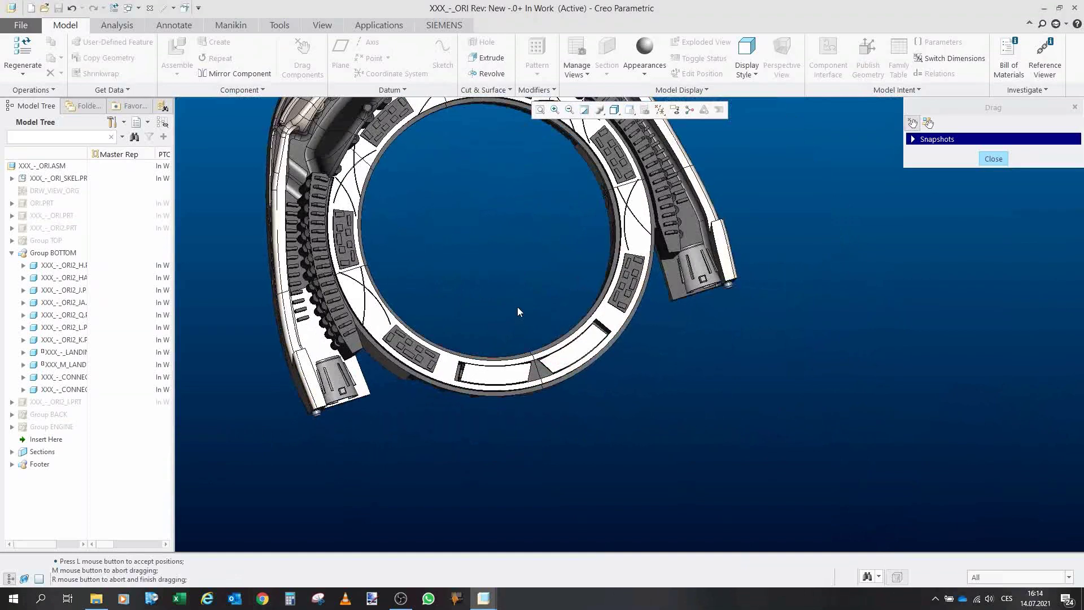
pyautogui.scroll(1, 475, 291)
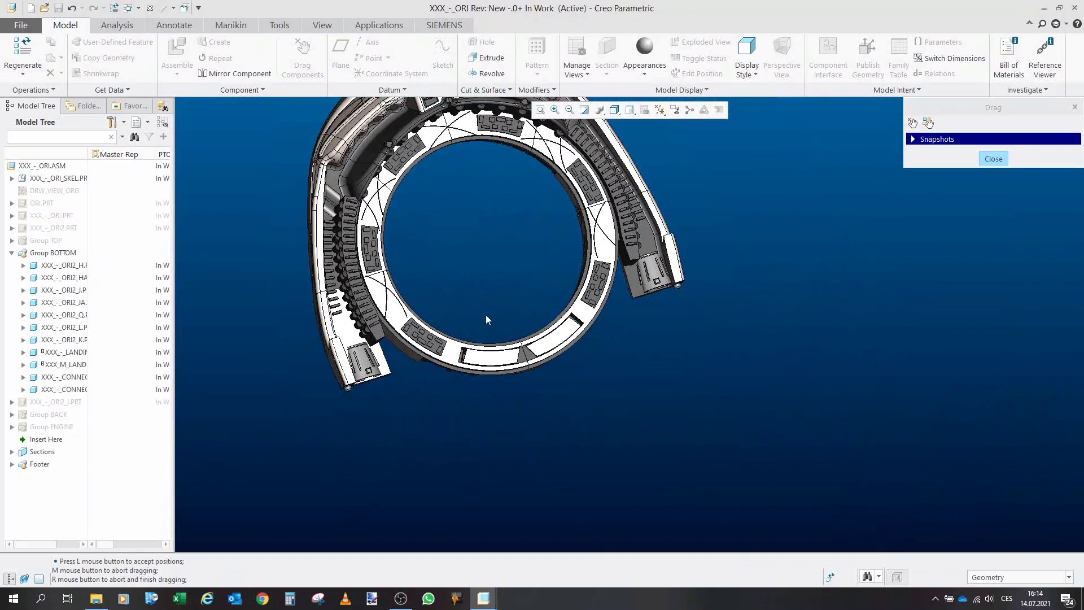
pyautogui.scroll(2, 567, 413)
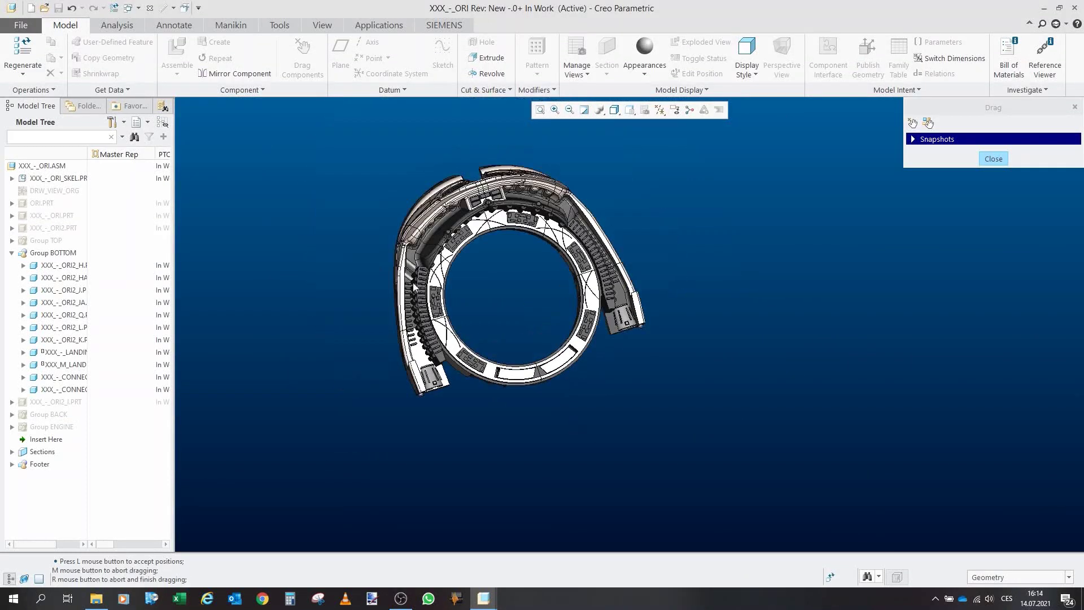
pyautogui.scroll(-4, 536, 354)
pyautogui.scroll(1, 668, 331)
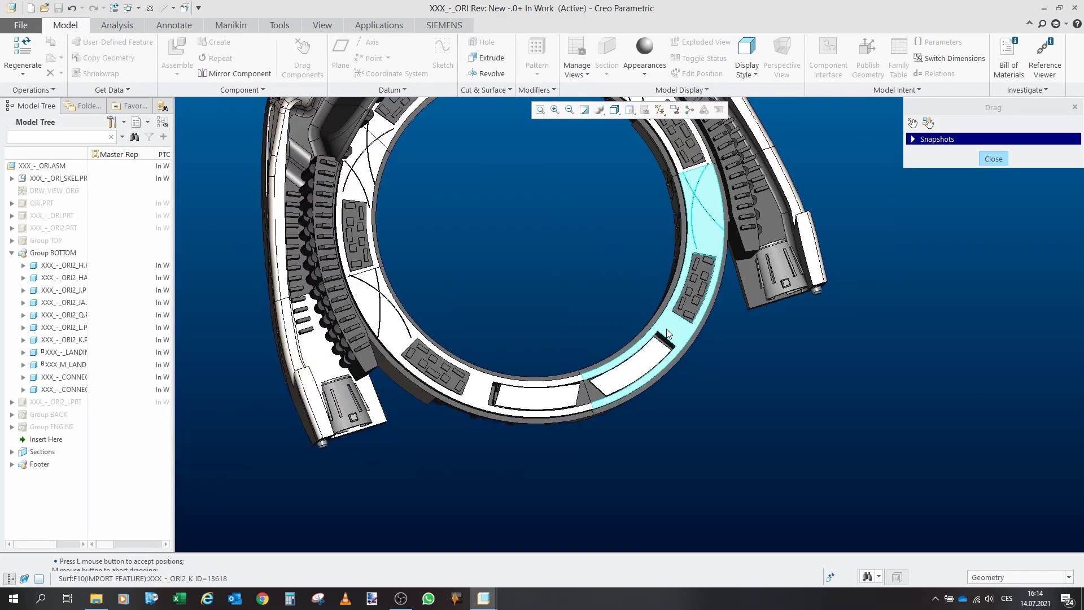
pyautogui.middleClick(560, 296)
pyautogui.scroll(2, 560, 297)
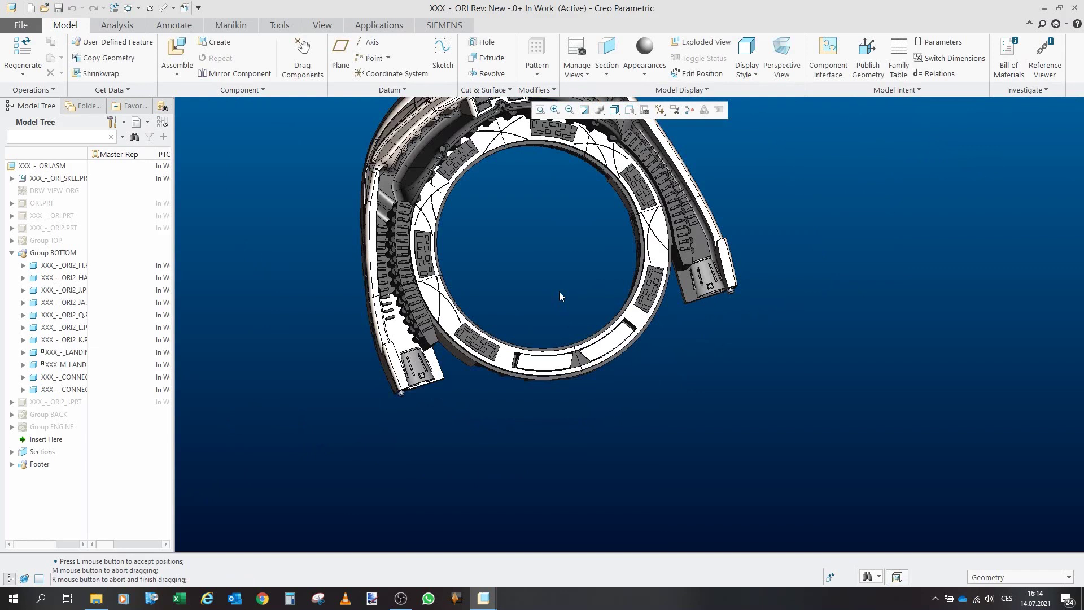
# - Examine the bottom section with its legs folded from below and the side, including the interlocking joints and round holes on its mating face
pyautogui.scroll(2, 559, 296)
pyautogui.scroll(-1, 585, 338)
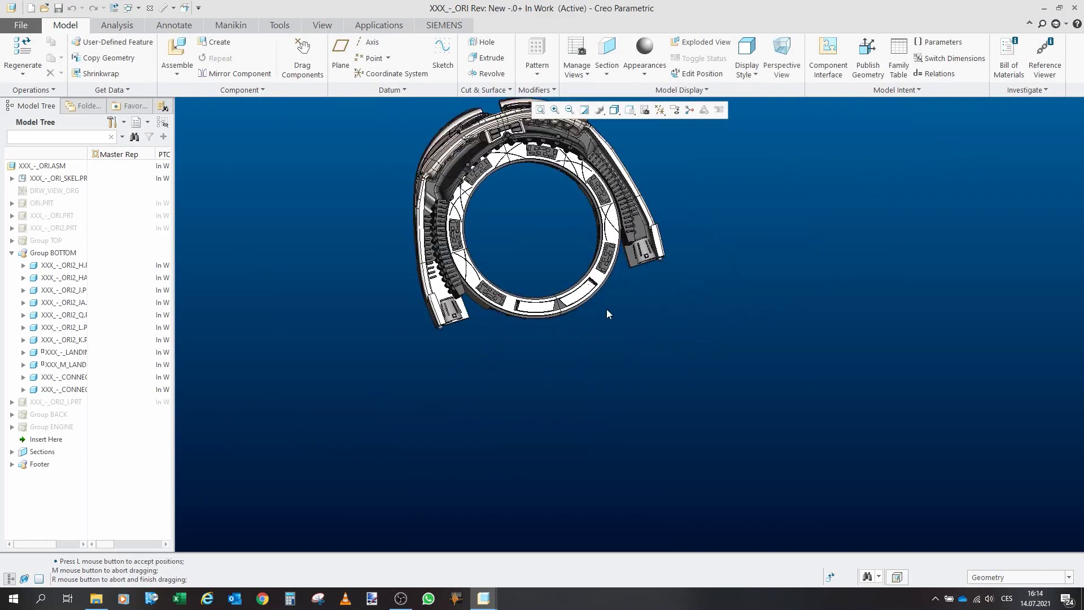
pyautogui.scroll(3, 537, 260)
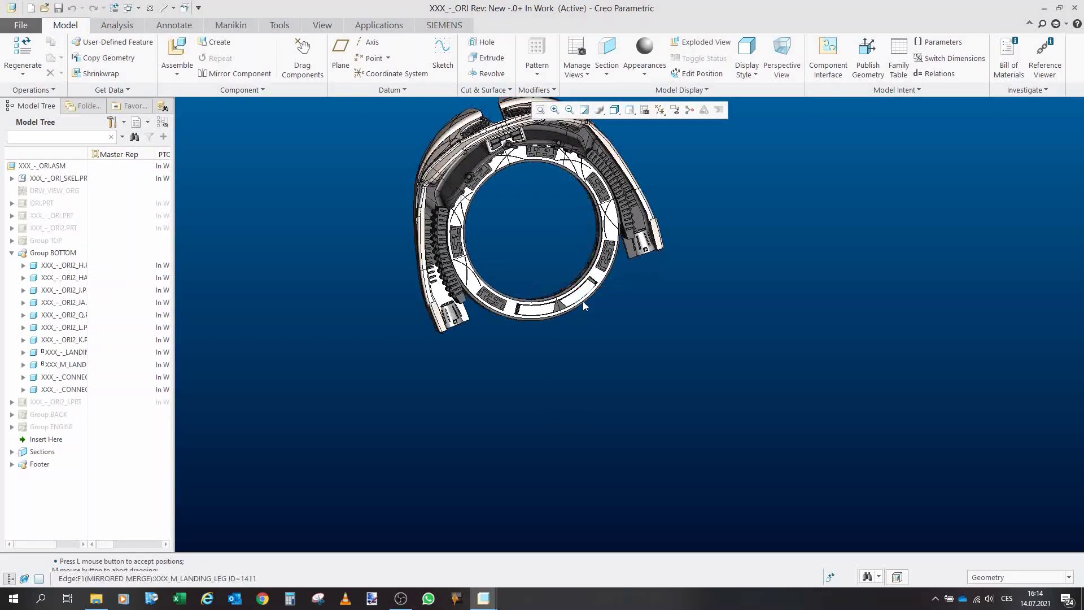
pyautogui.scroll(-4, 540, 175)
pyautogui.moveTo(540, 175); pyautogui.dragTo(507, 305)
pyautogui.scroll(2, 507, 305)
pyautogui.scroll(-3, 559, 221)
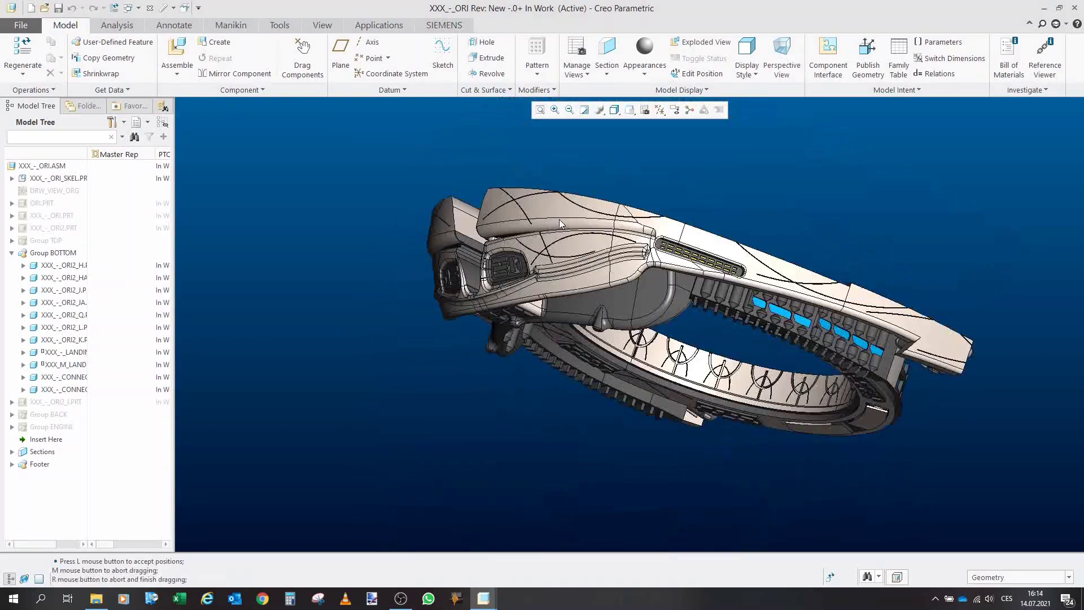
pyautogui.moveTo(559, 218); pyautogui.dragTo(585, 186)
pyautogui.scroll(-3, 592, 232)
pyautogui.scroll(3, 584, 192)
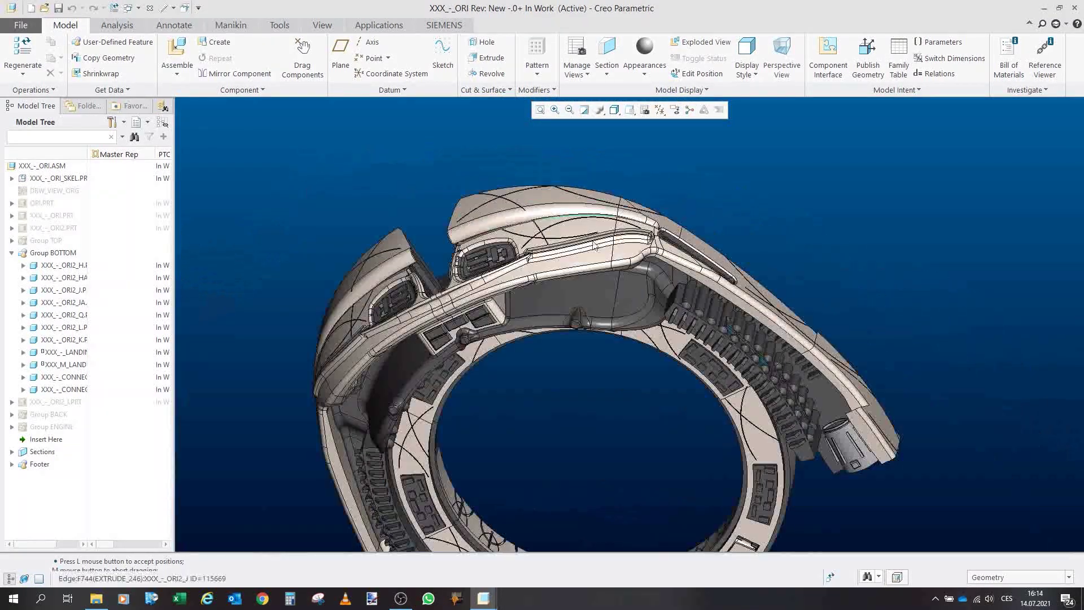
pyautogui.moveTo(612, 261); pyautogui.dragTo(632, 193)
pyautogui.scroll(3, 550, 283)
pyautogui.scroll(-4, 561, 255)
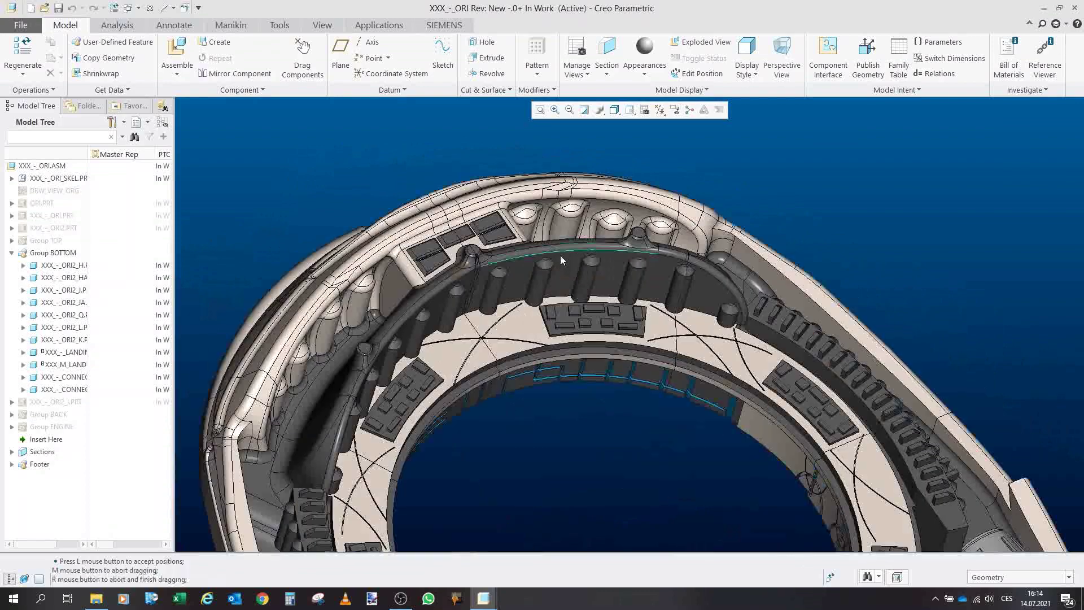
pyautogui.moveTo(561, 253); pyautogui.dragTo(570, 160)
pyautogui.moveTo(576, 286); pyautogui.dragTo(578, 275)
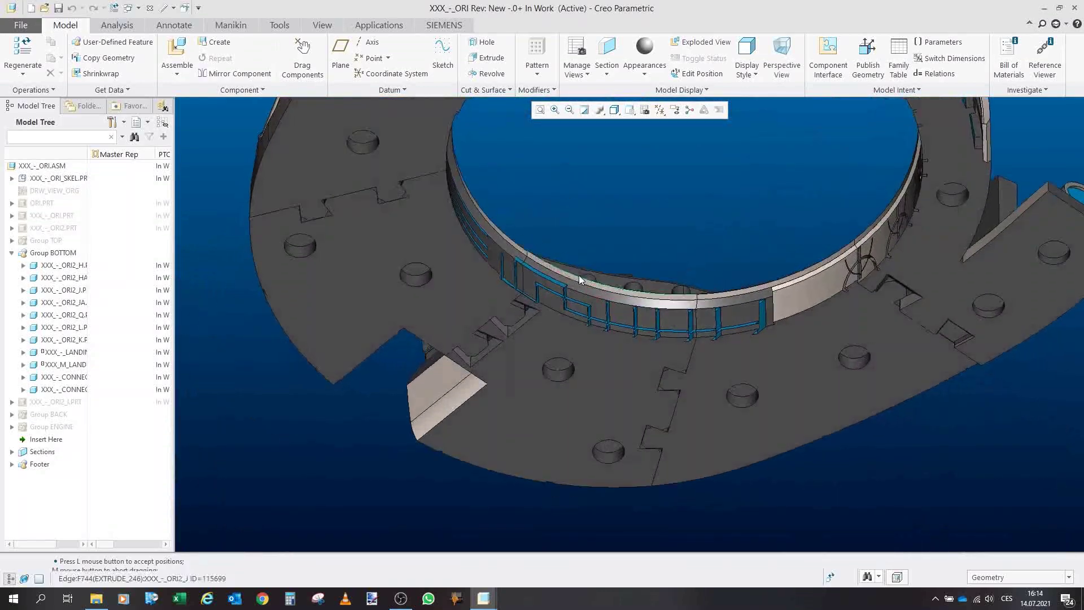
pyautogui.scroll(2, 603, 222)
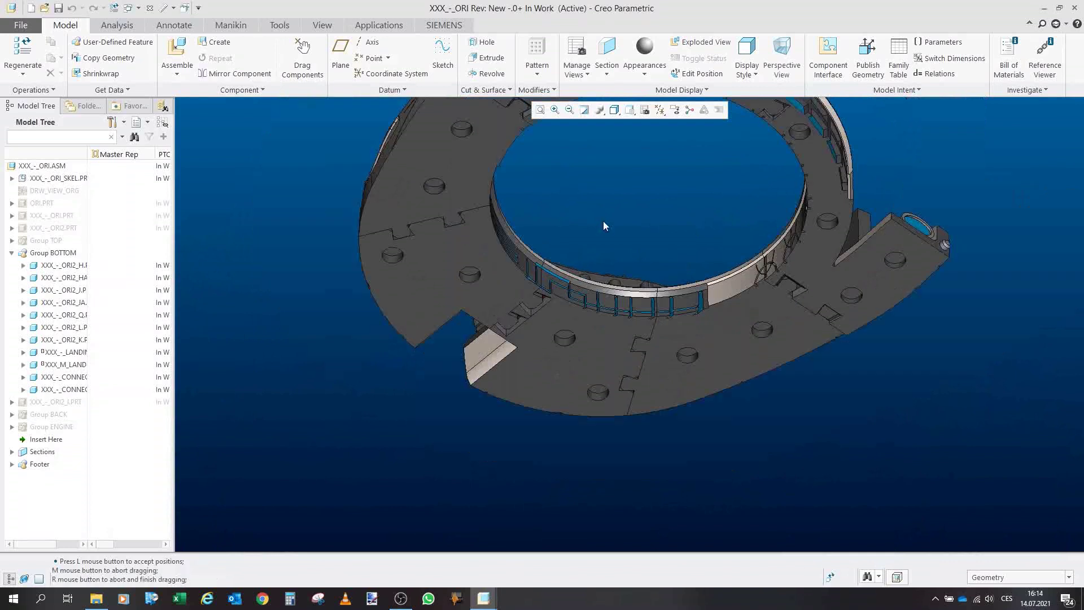